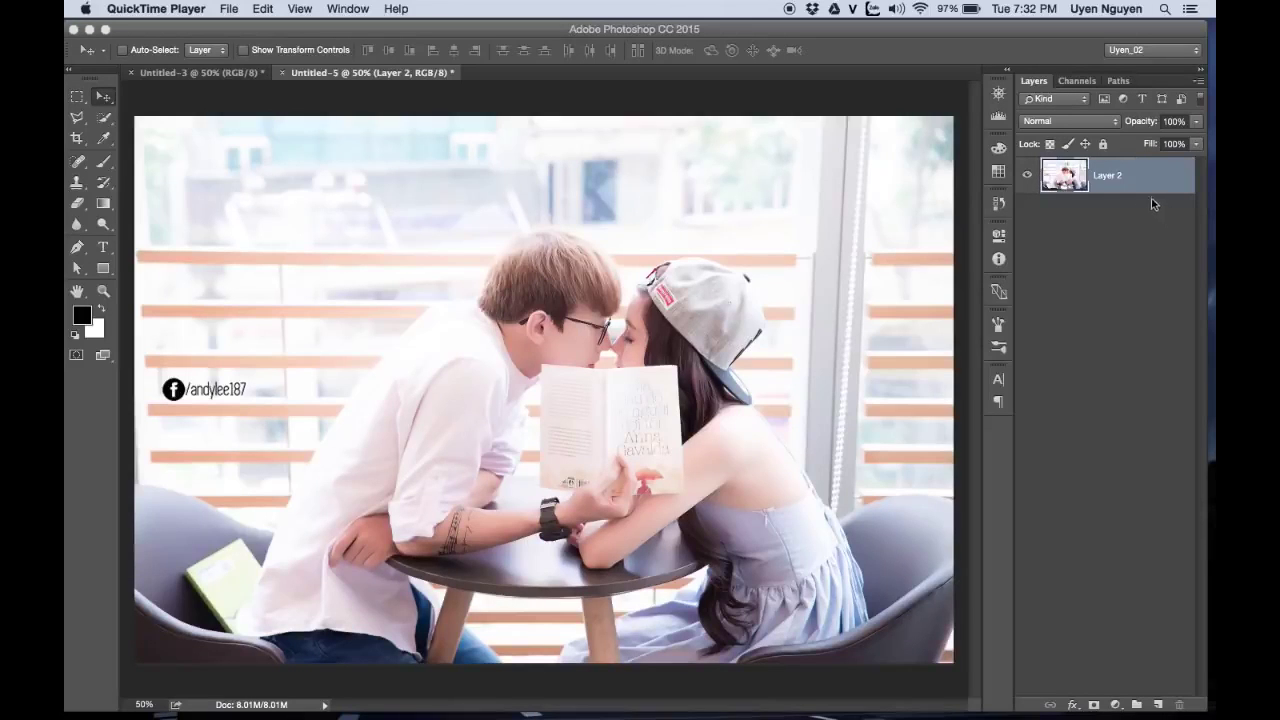
Bring Photoshop forward and select Layer 2 in the couple photo
{"action": "left_click", "coordinate": [1097, 216]}
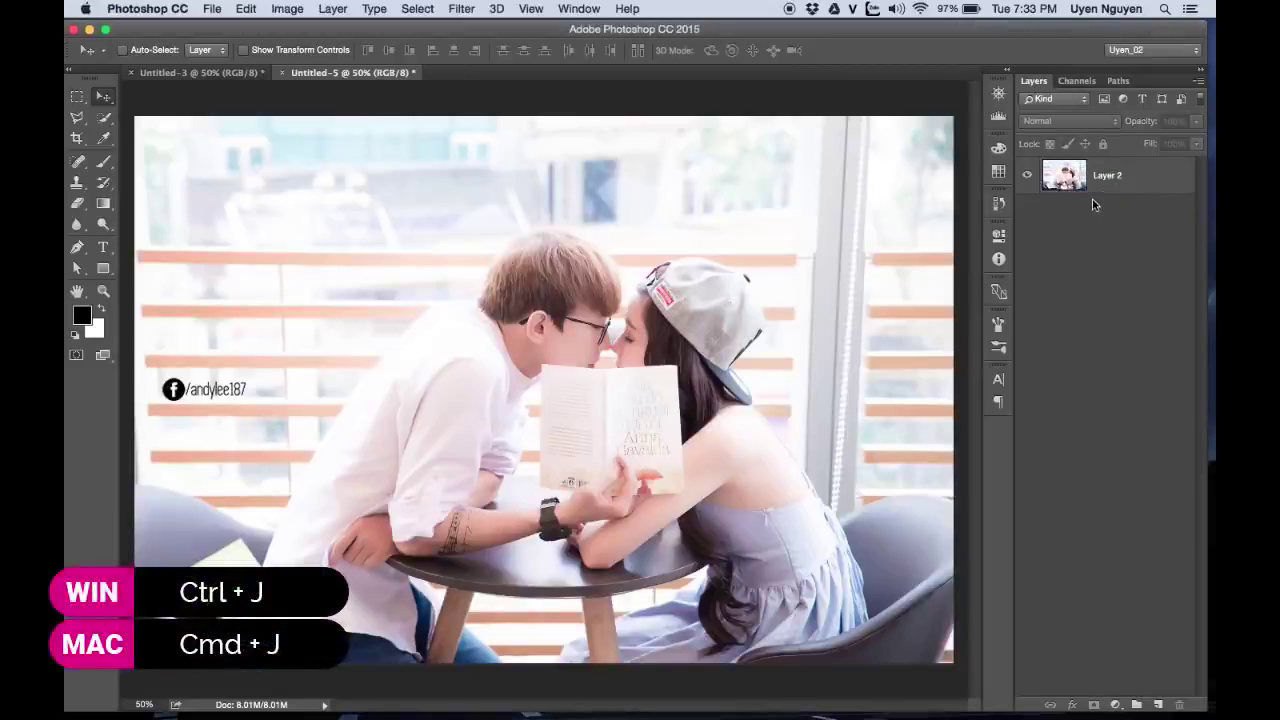
{"action": "left_click", "coordinate": [1122, 179]}
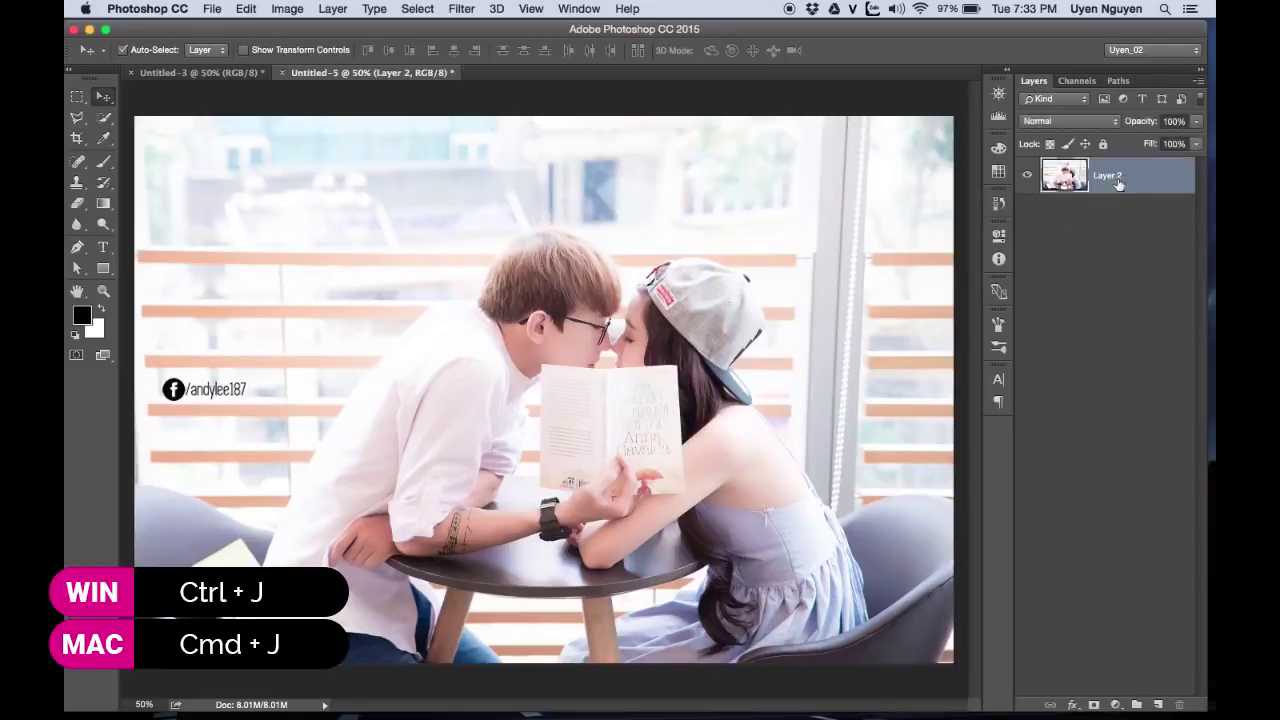
Duplicate Layer 2 and open Shadows/Highlights with its full options shown
{"action": "key", "text": "super+j"}
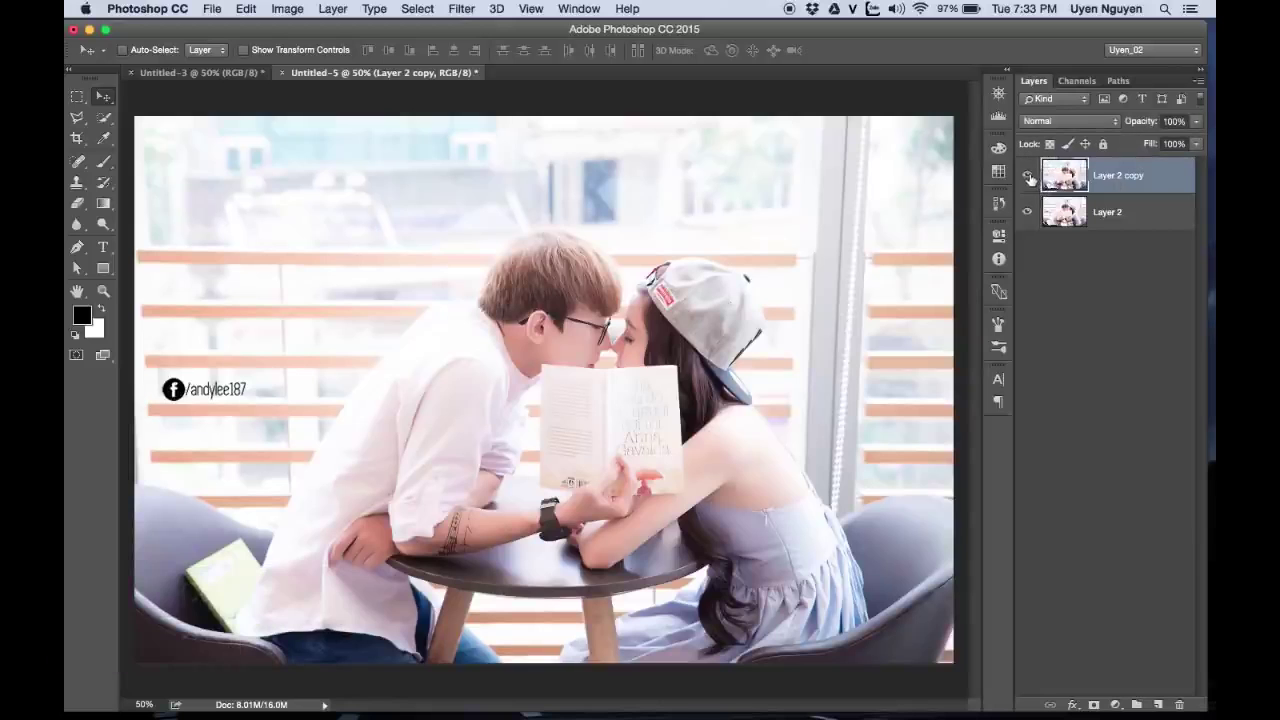
{"action": "left_click", "coordinate": [288, 9]}
{"action": "mouse_move", "coordinate": [313, 53]}
{"action": "left_click", "coordinate": [524, 326]}
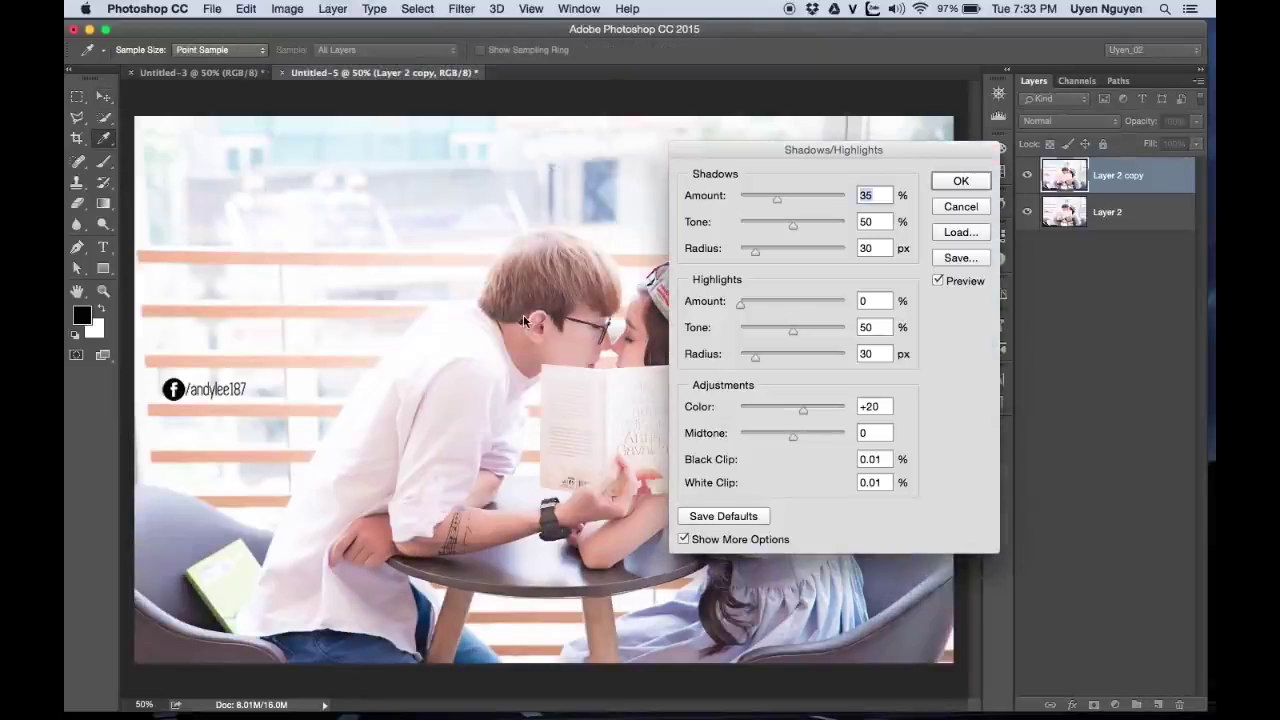
{"action": "left_click_drag", "start_coordinate": [843, 147], "coordinate": [860, 134]}
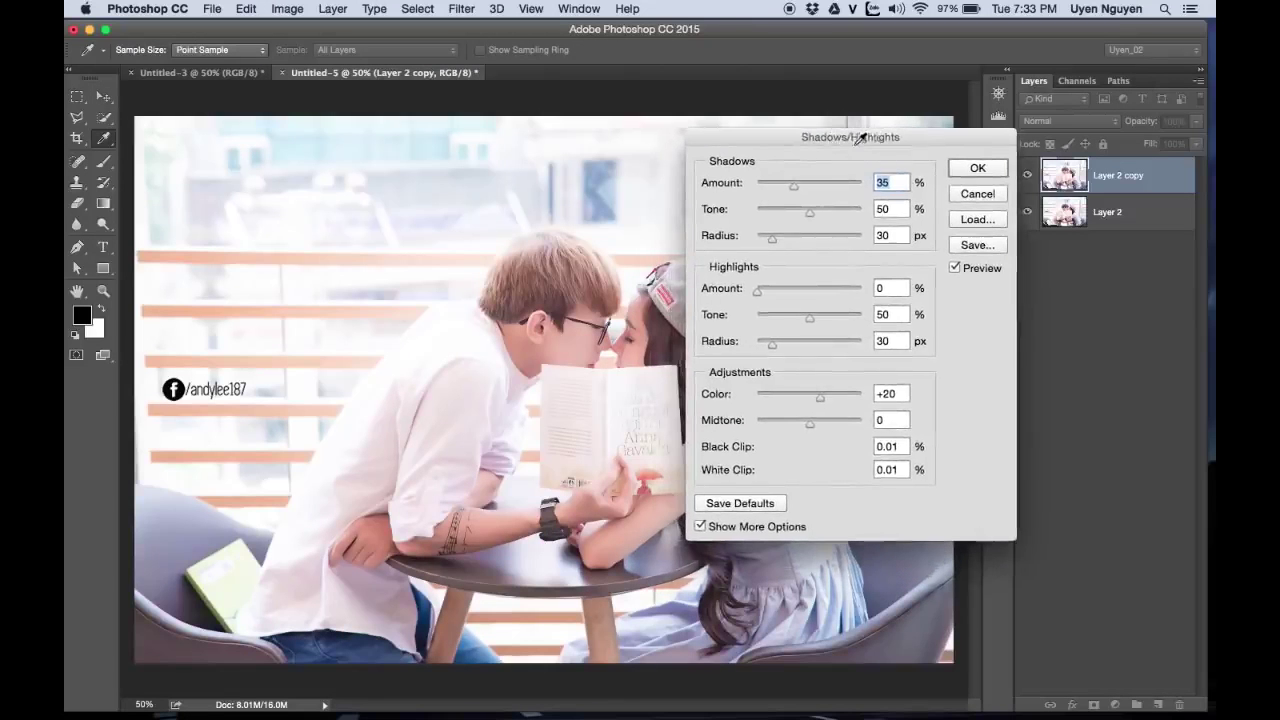
{"action": "left_click", "coordinate": [702, 527]}
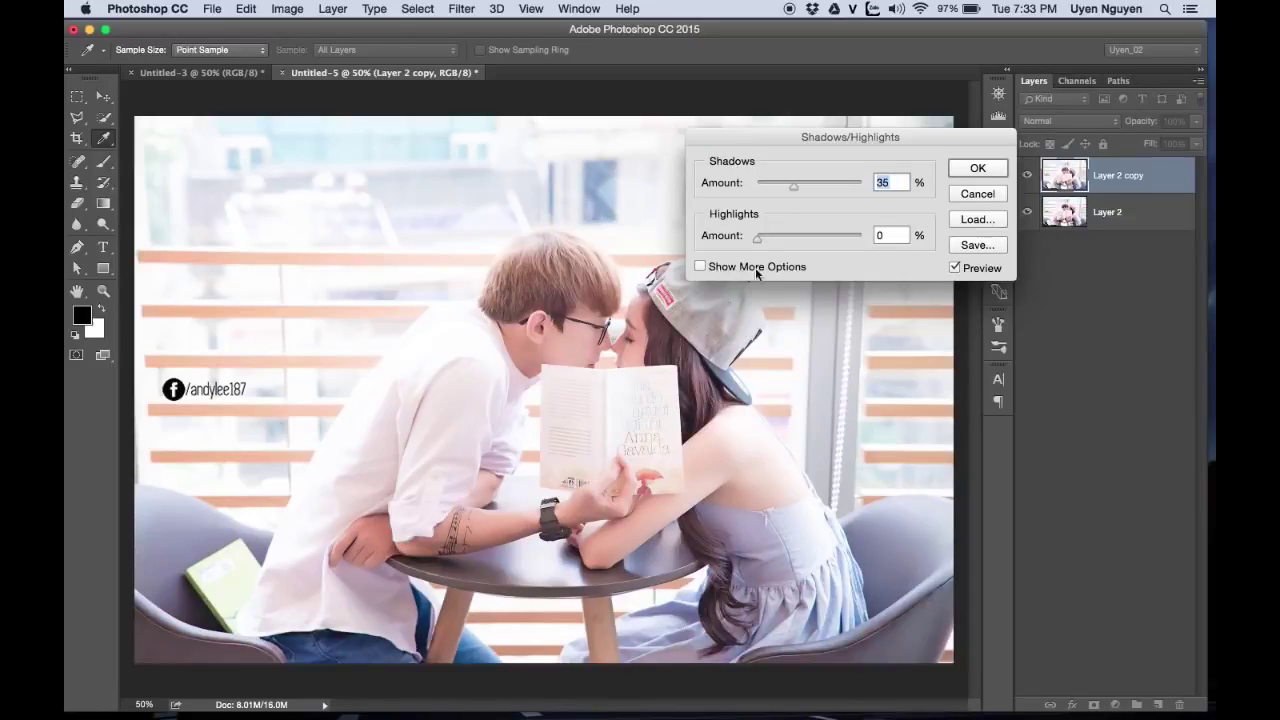
{"action": "left_click", "coordinate": [700, 266]}
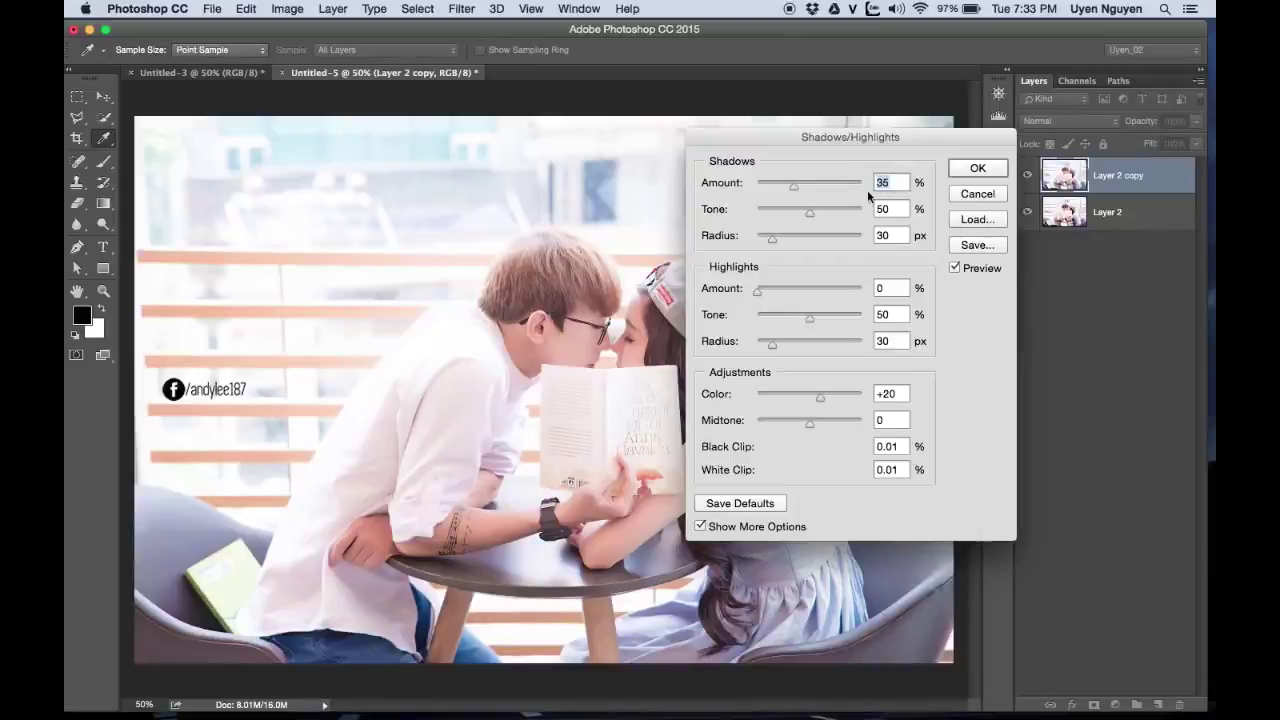
Set shadows Amount 35%, Tone 35% and Radius 100 px, then apply
{"action": "type", "text": "35"}
{"action": "double_click", "coordinate": [893, 209]}
{"action": "type", "text": "35"}
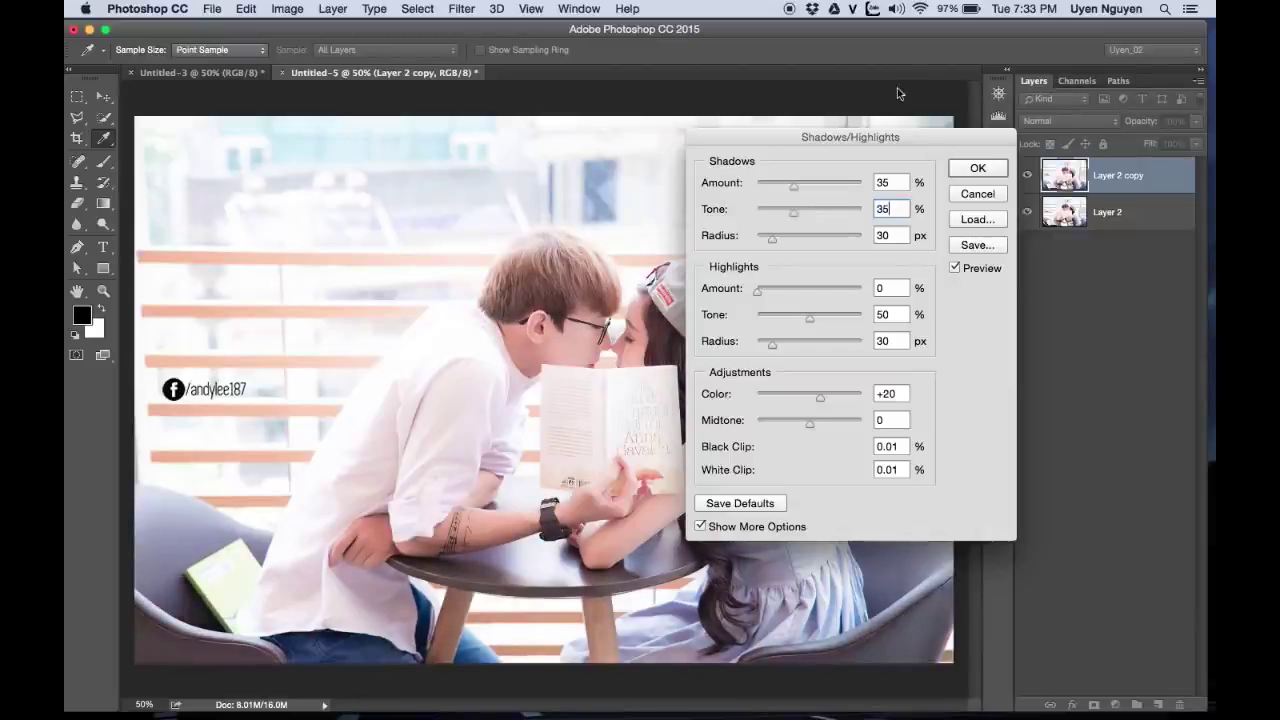
{"action": "double_click", "coordinate": [880, 235]}
{"action": "type", "text": "100"}
{"action": "left_click_drag", "start_coordinate": [850, 137], "coordinate": [864, 115]}
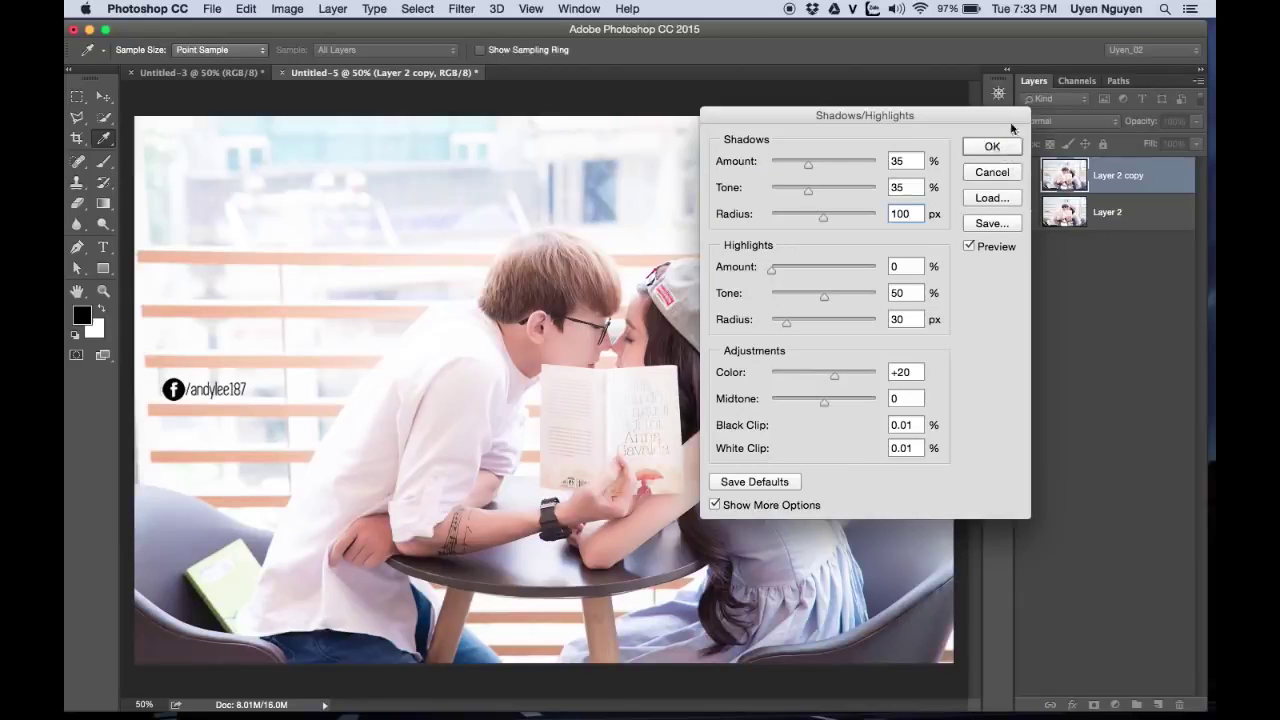
{"action": "left_click", "coordinate": [1005, 148]}
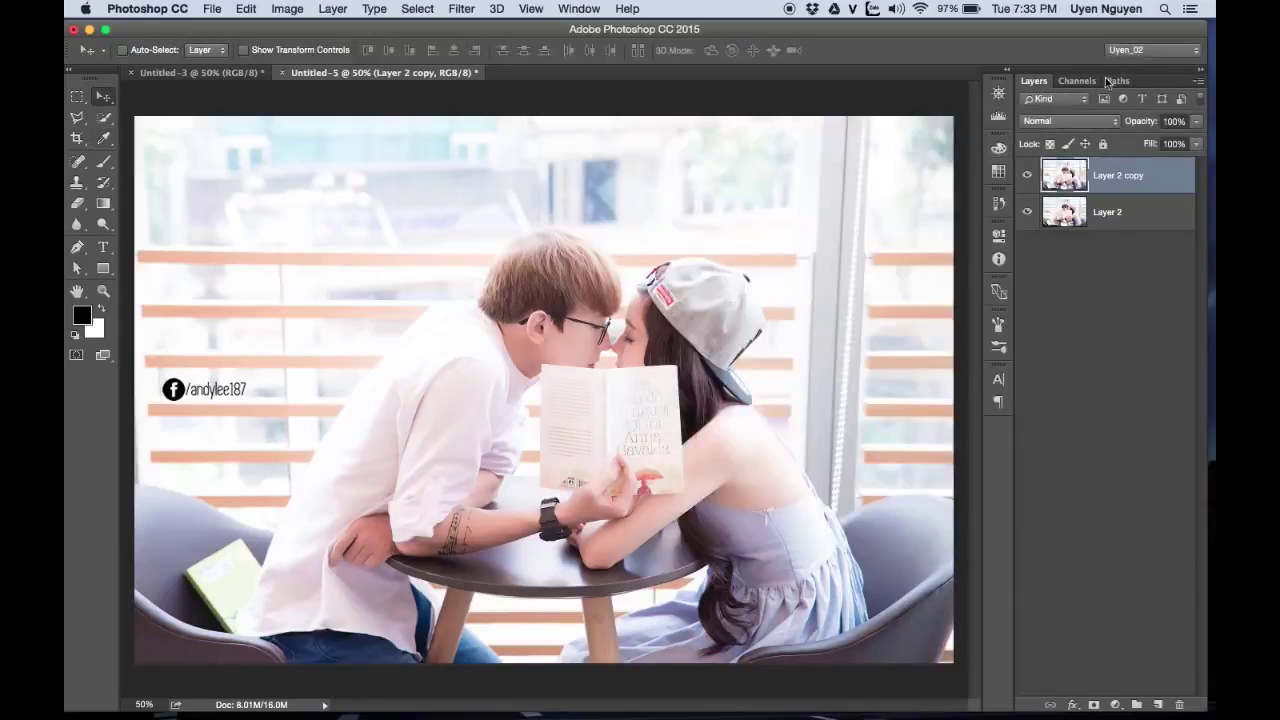
Toggle the Layer 2 copy's visibility to compare before and after
{"action": "left_click", "coordinate": [1027, 175]}
{"action": "left_click", "coordinate": [1028, 176]}
{"action": "left_click", "coordinate": [1028, 176]}
{"action": "left_click", "coordinate": [1028, 176]}
{"action": "left_click", "coordinate": [1028, 177]}
{"action": "left_click", "coordinate": [1028, 177]}
{"action": "left_click", "coordinate": [1028, 176]}
{"action": "left_click", "coordinate": [1028, 176]}
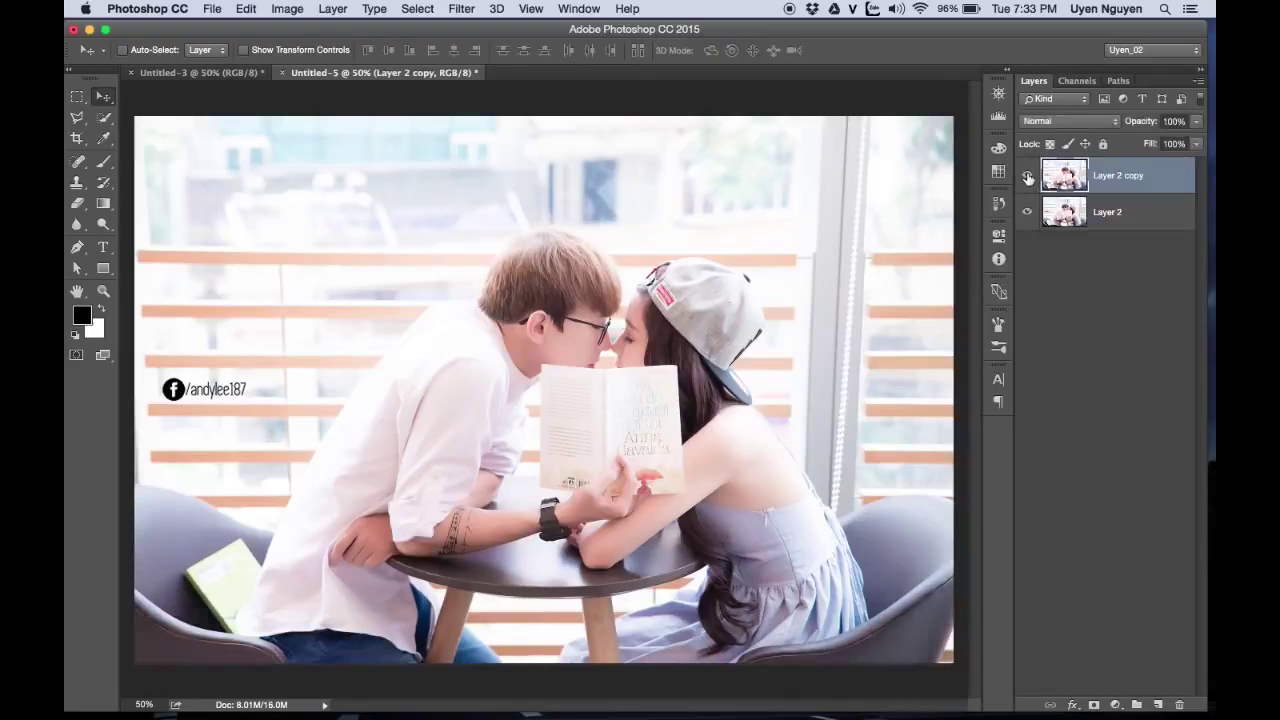
Rename the adjusted copy to 'S&H' and the original layer to 'stock'
{"action": "double_click", "coordinate": [1126, 176]}
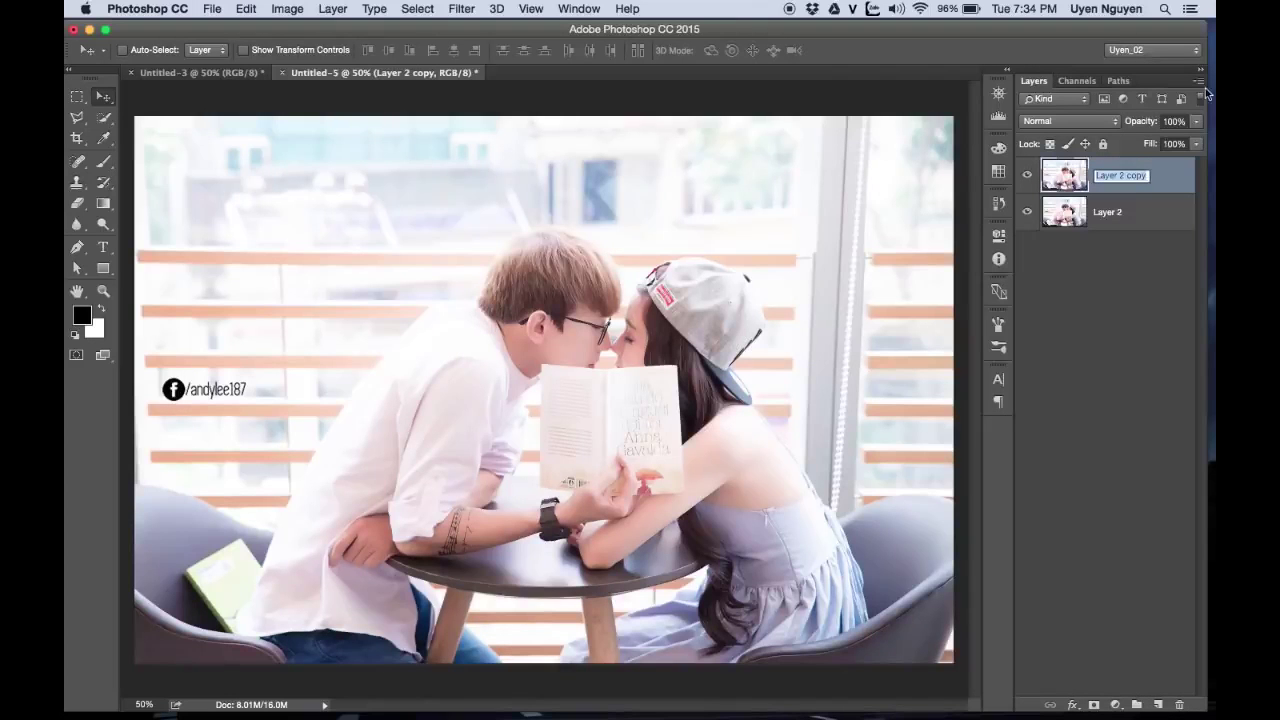
{"action": "type", "text": "S"}
{"action": "type", "text": "&H"}
{"action": "key", "text": "Return"}
{"action": "left_click", "coordinate": [1113, 214]}
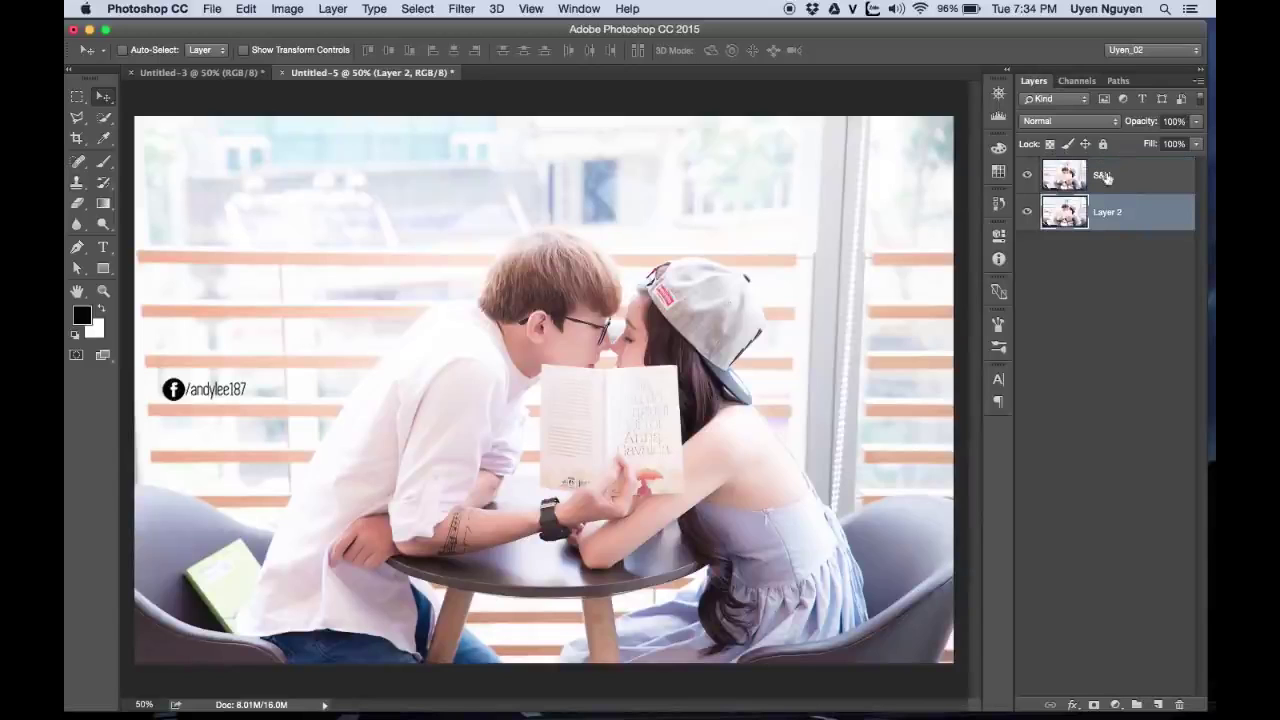
{"action": "double_click", "coordinate": [1110, 213]}
{"action": "type", "text": "S"}
{"action": "type", "text": "k"}
{"action": "left_click", "coordinate": [1130, 177]}
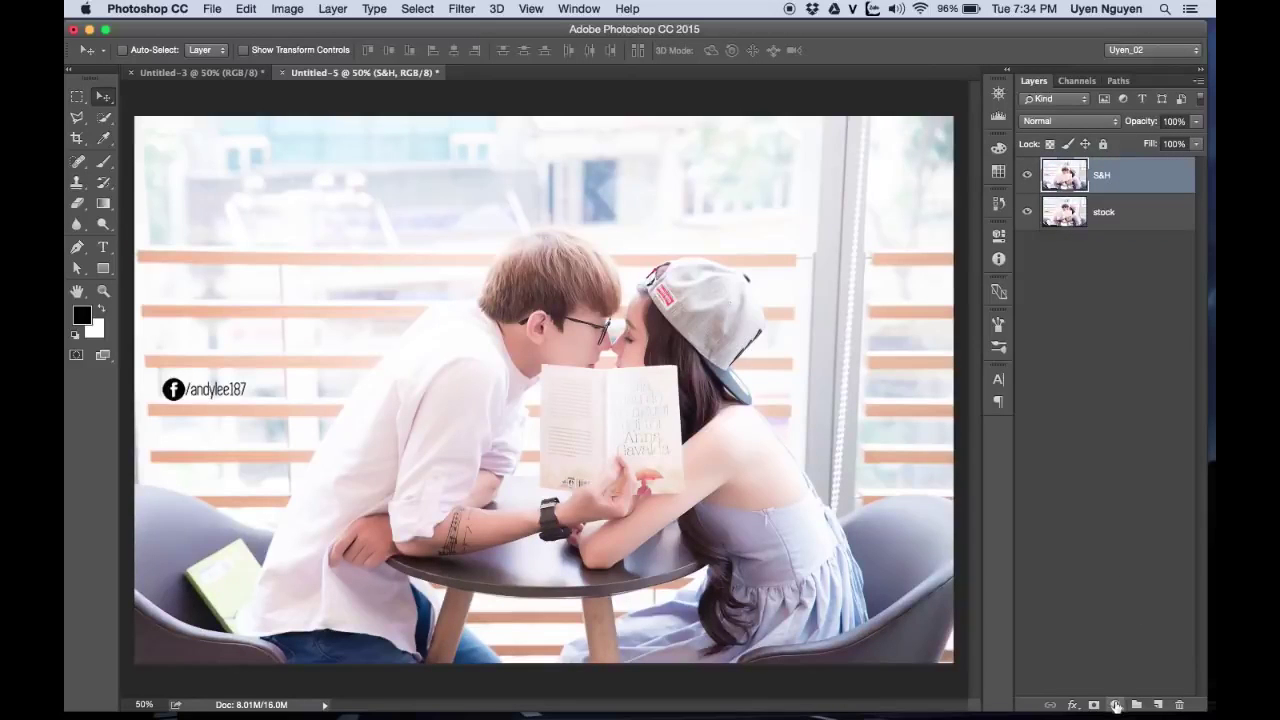
{"action": "left_click", "coordinate": [1116, 704]}
Add a Levels adjustment with RGB input black 5 and output black 15
{"action": "left_click", "coordinate": [1124, 488]}
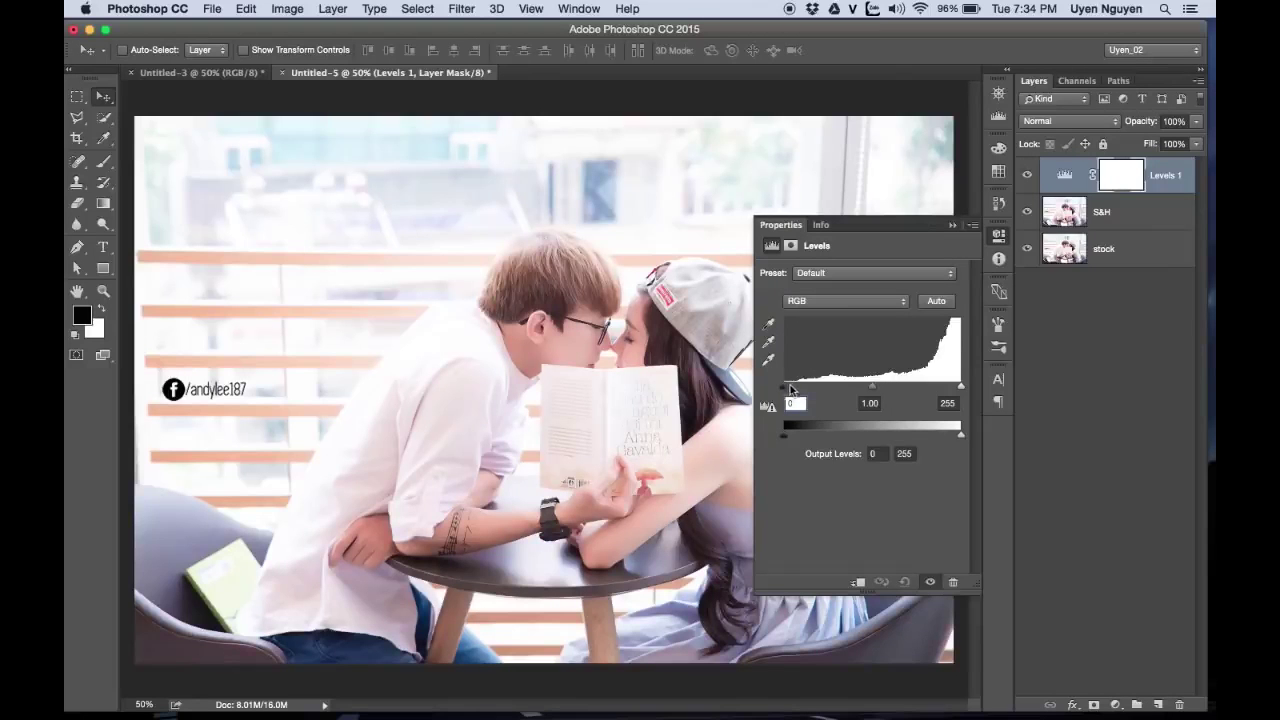
{"action": "left_click_drag", "start_coordinate": [787, 391], "coordinate": [790, 388]}
{"action": "left_click_drag", "start_coordinate": [785, 444], "coordinate": [794, 440]}
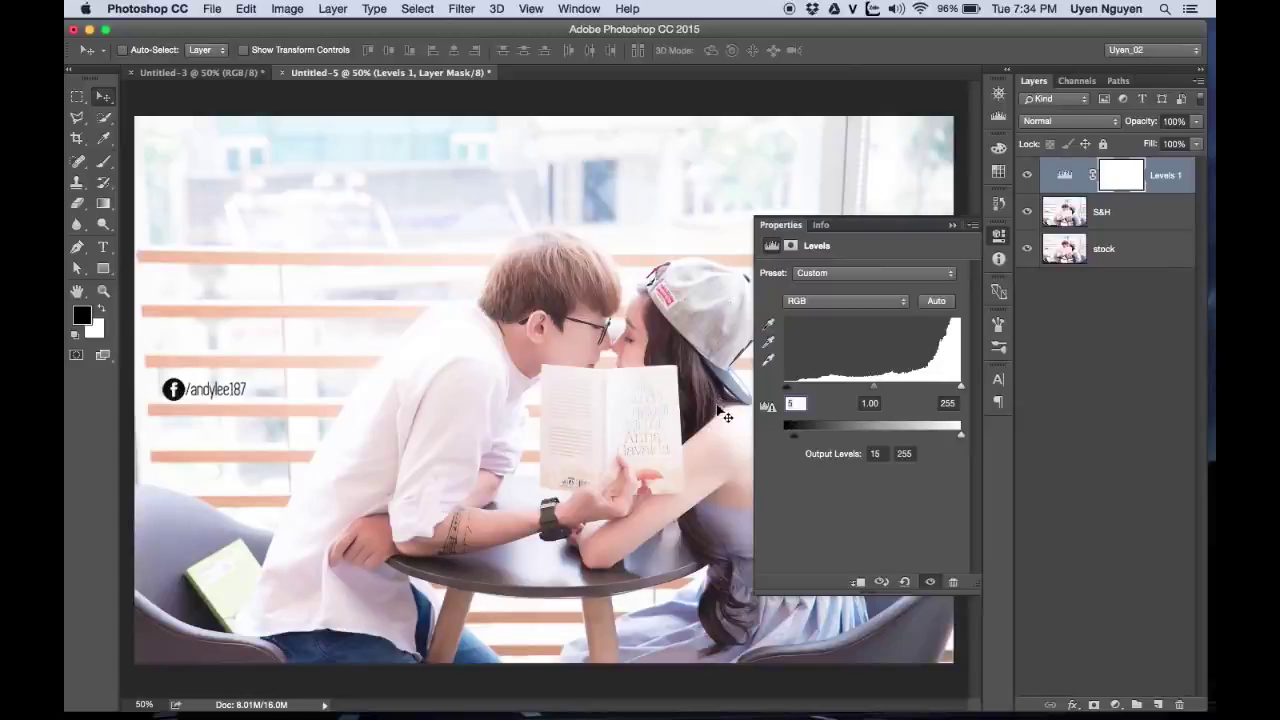
Set the Blue channel's output black to 20 in Levels
{"action": "left_click", "coordinate": [831, 299]}
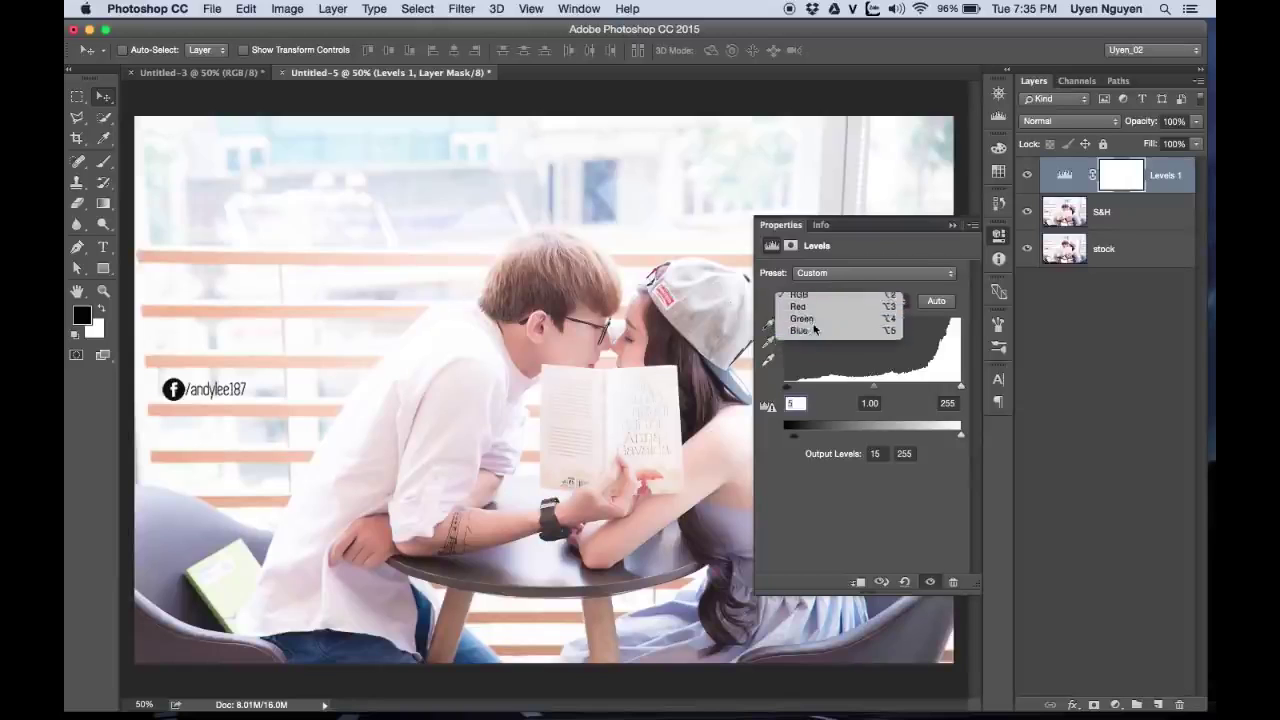
{"action": "left_click", "coordinate": [800, 337]}
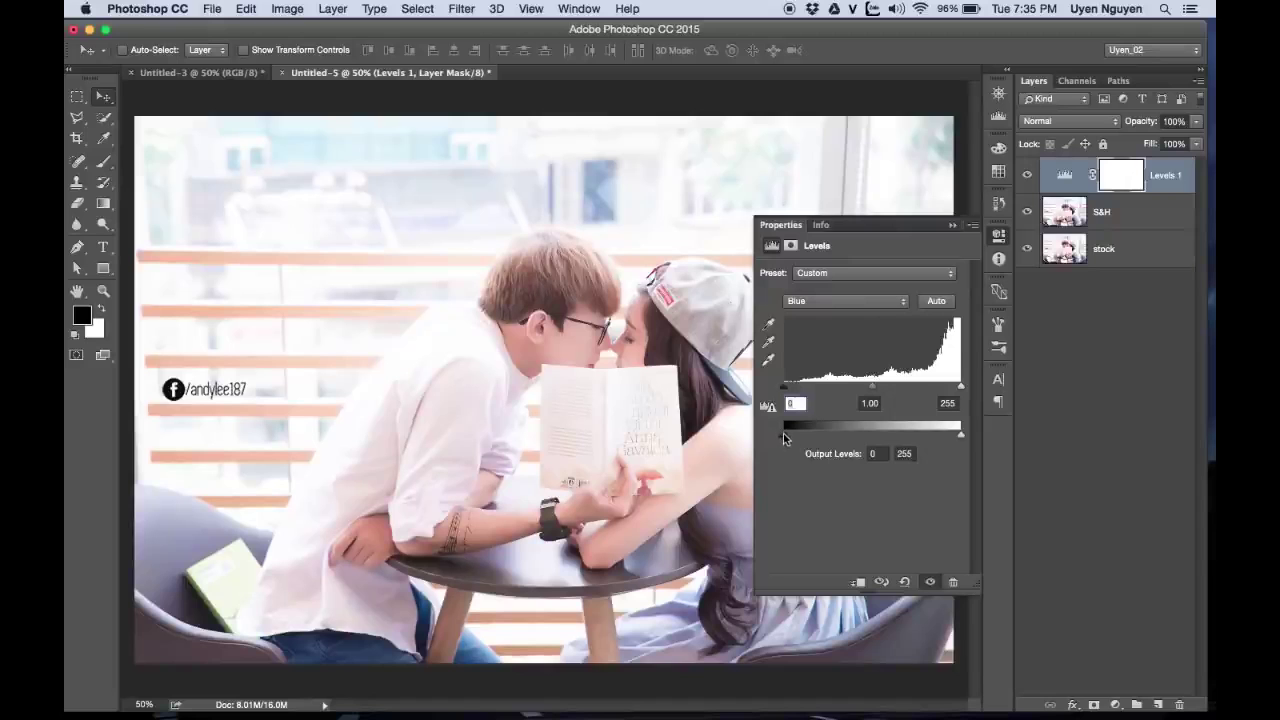
{"action": "mouse_move", "coordinate": [785, 436]}
{"action": "left_mouse_down"}
{"action": "mouse_move", "coordinate": [828, 440]}
{"action": "mouse_move", "coordinate": [798, 440]}
{"action": "left_mouse_up"}
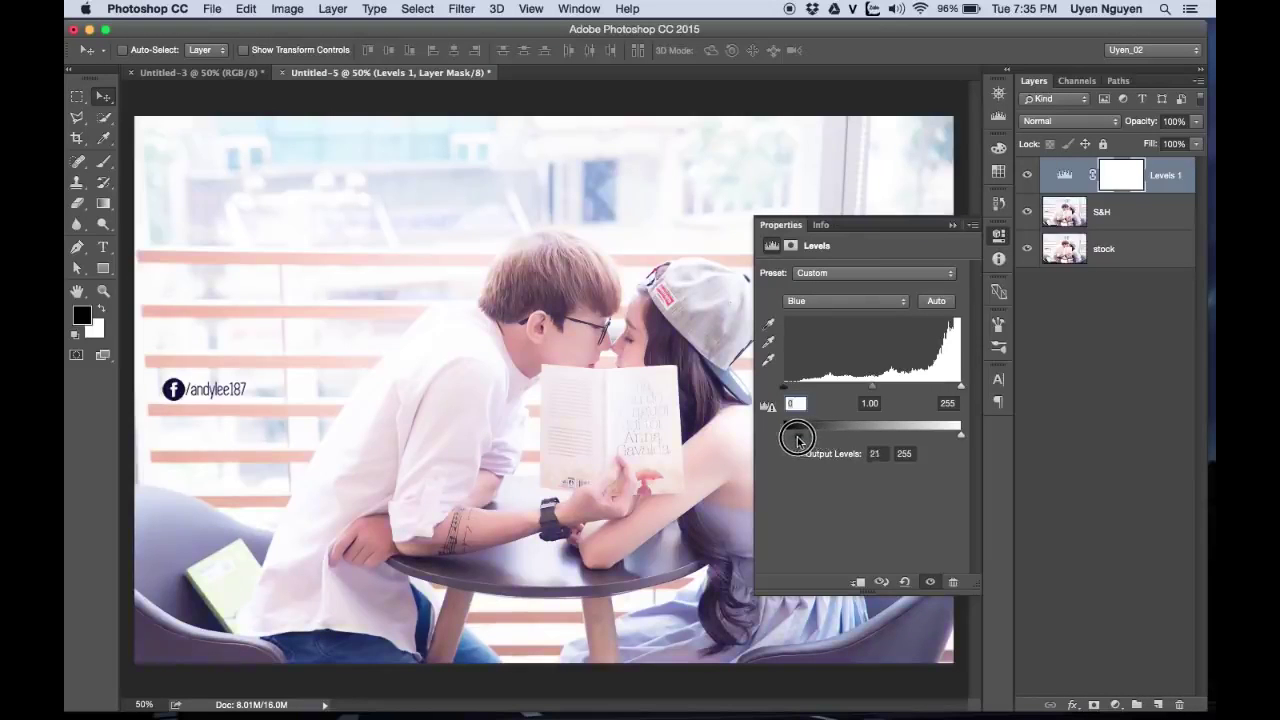
{"action": "left_click_drag", "start_coordinate": [798, 440], "coordinate": [797, 441]}
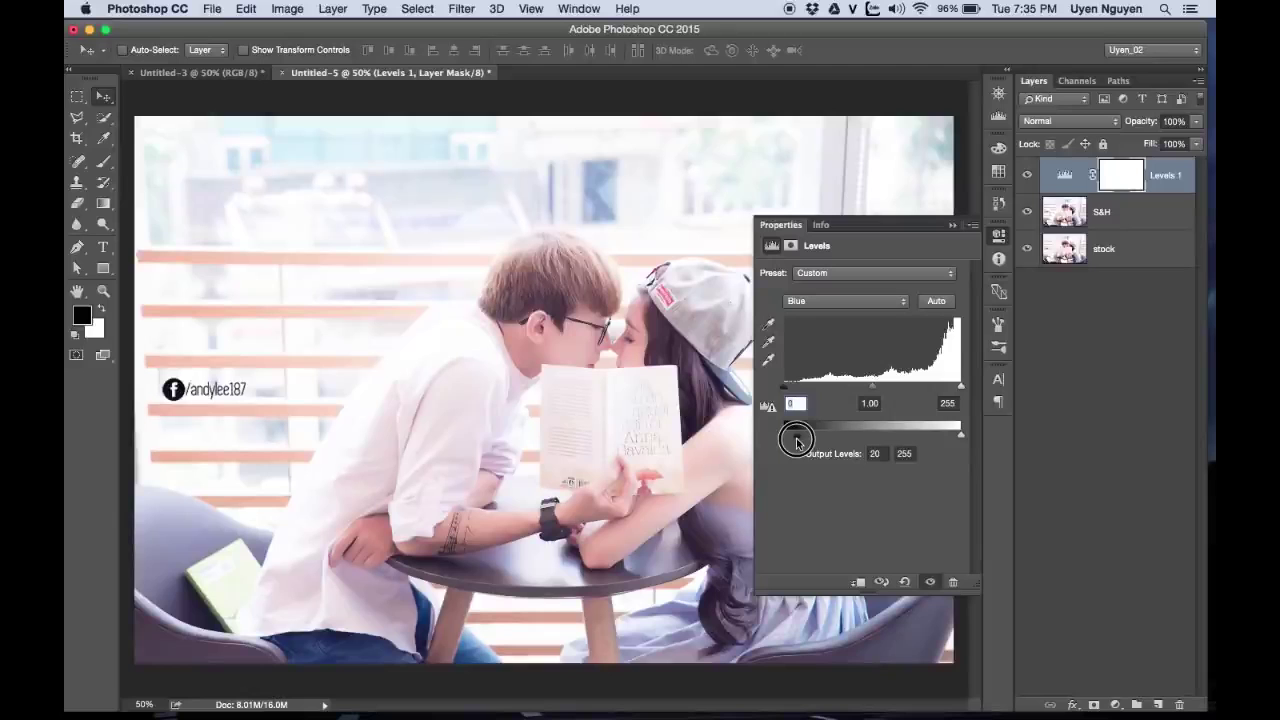
{"action": "left_click", "coordinate": [955, 225]}
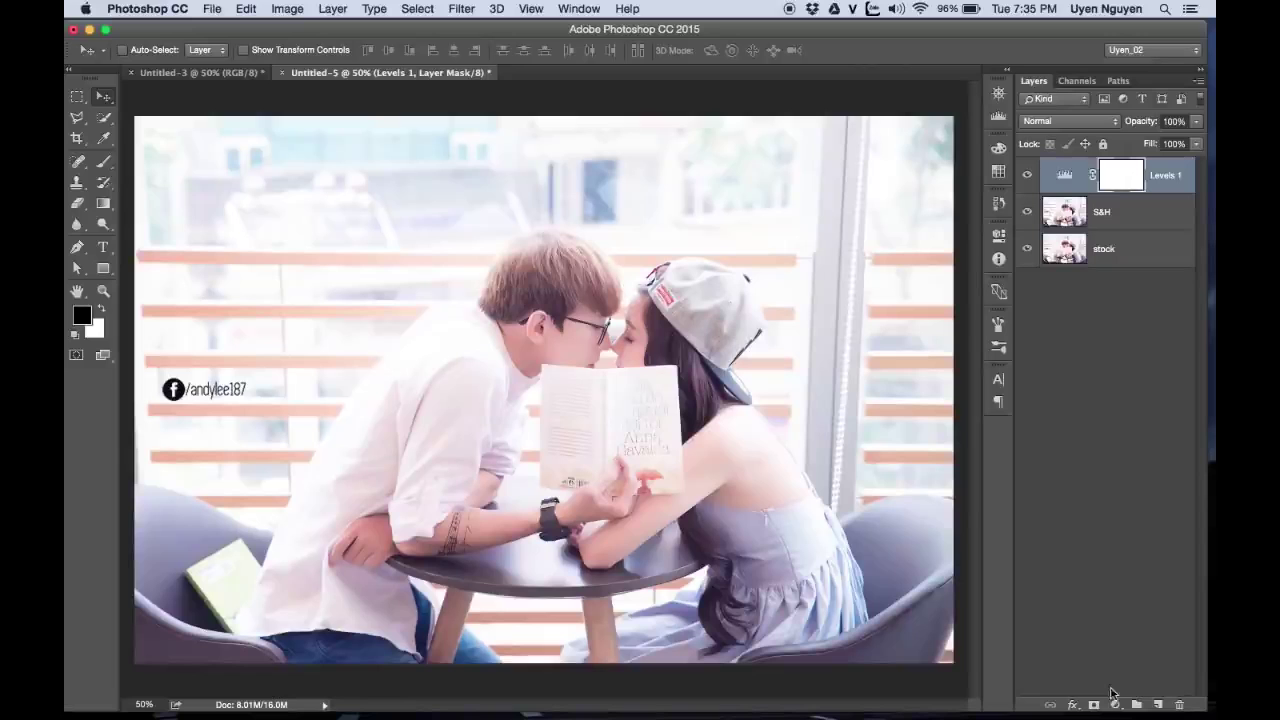
Add a Brightness/Contrast layer above Levels 1 with Brightness -10 and Contrast 50
{"action": "left_click", "coordinate": [1116, 705]}
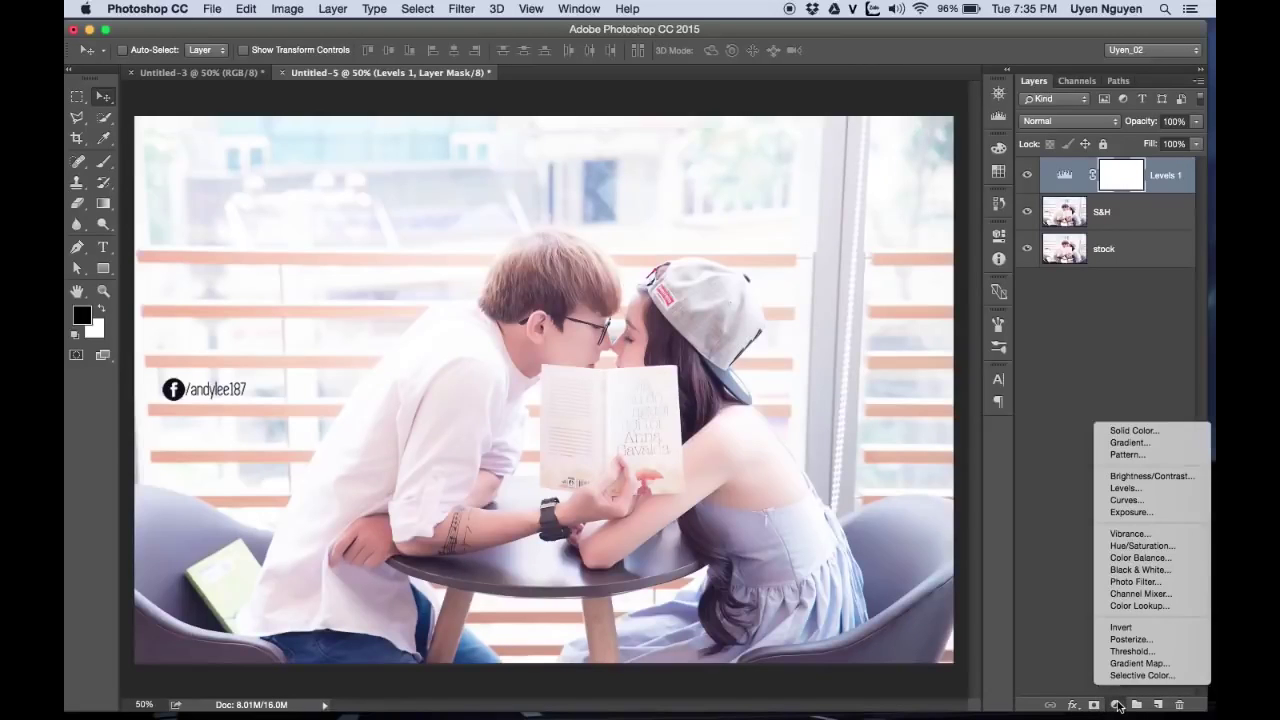
{"action": "left_click", "coordinate": [1152, 477]}
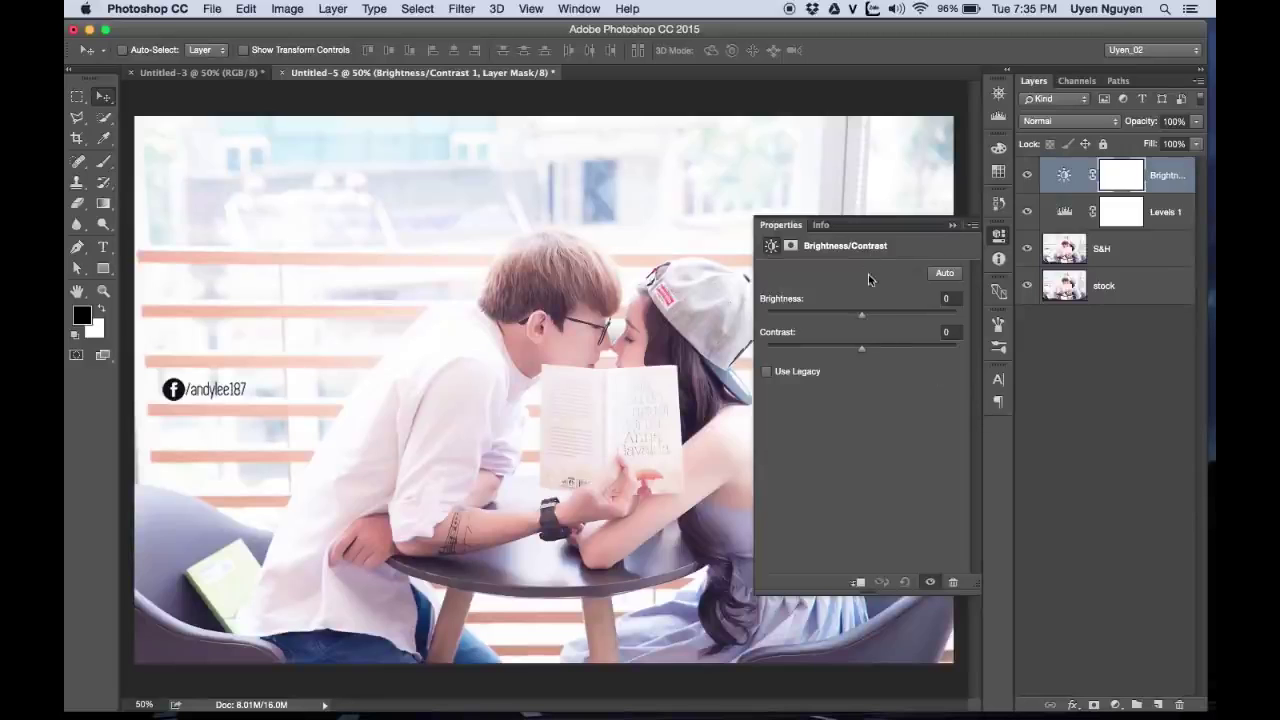
{"action": "left_click_drag", "start_coordinate": [862, 312], "coordinate": [855, 318]}
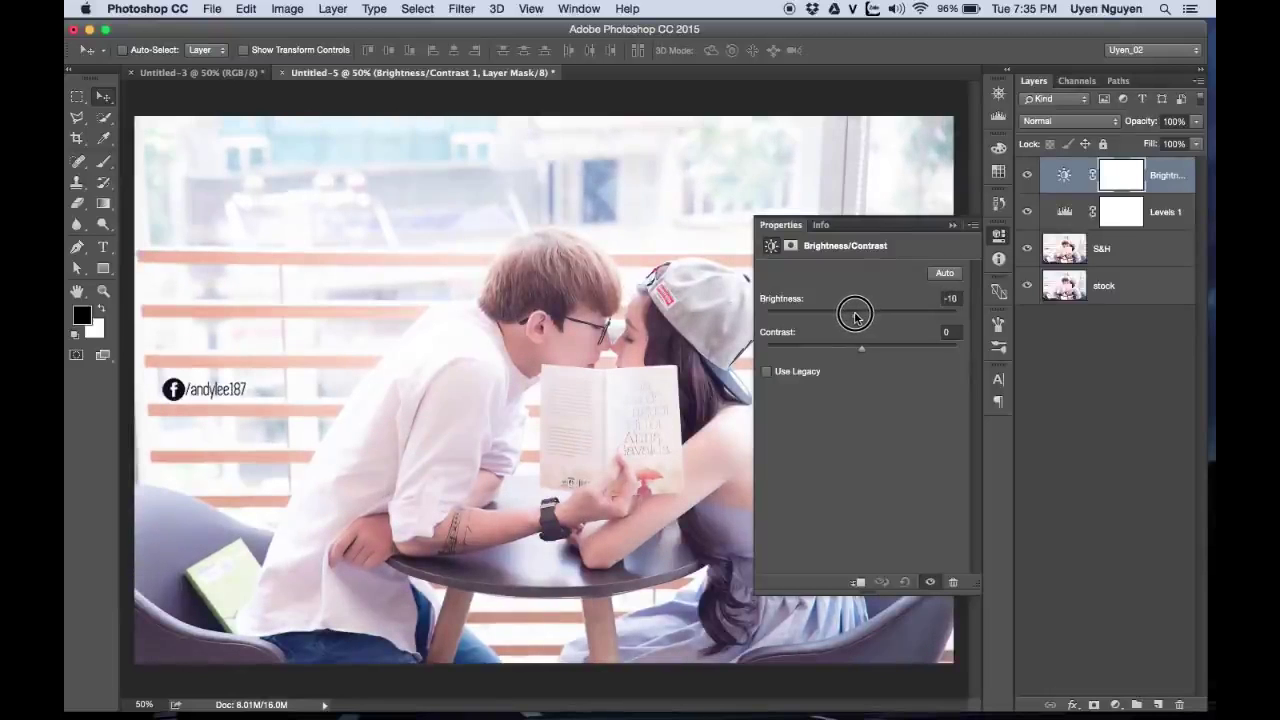
{"action": "left_click_drag", "start_coordinate": [855, 317], "coordinate": [910, 351]}
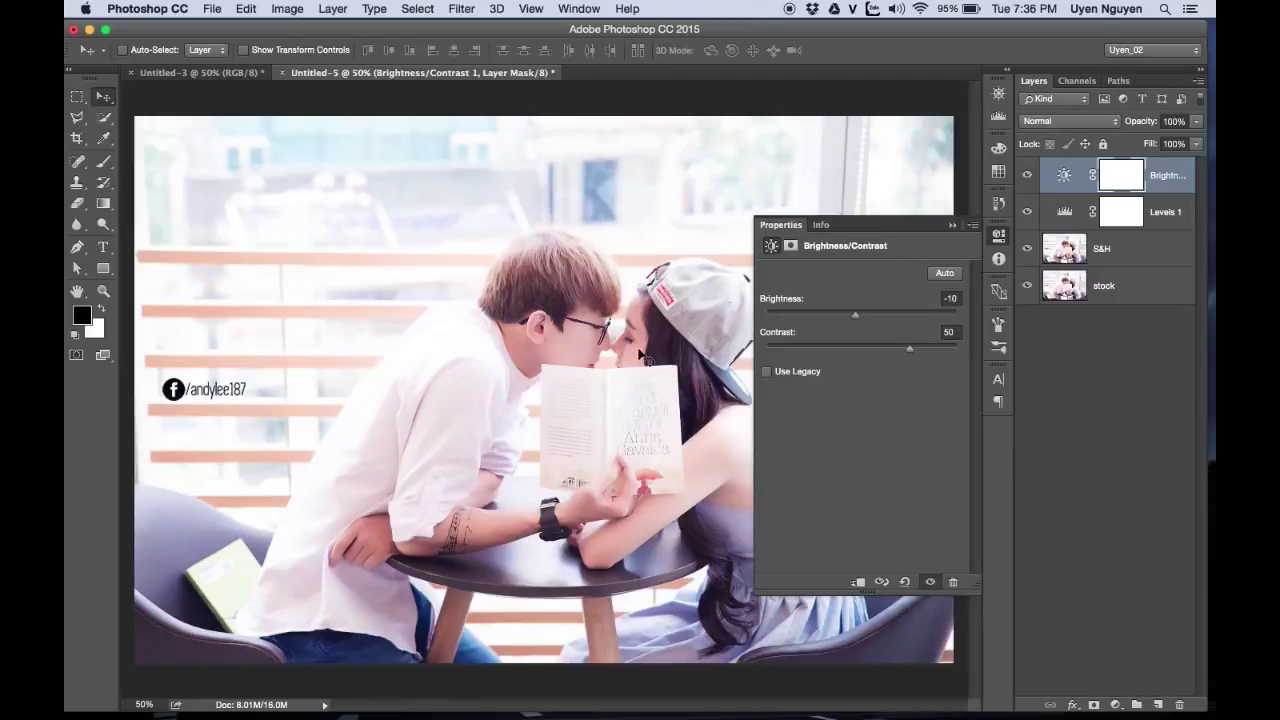
{"action": "left_click", "coordinate": [952, 225]}
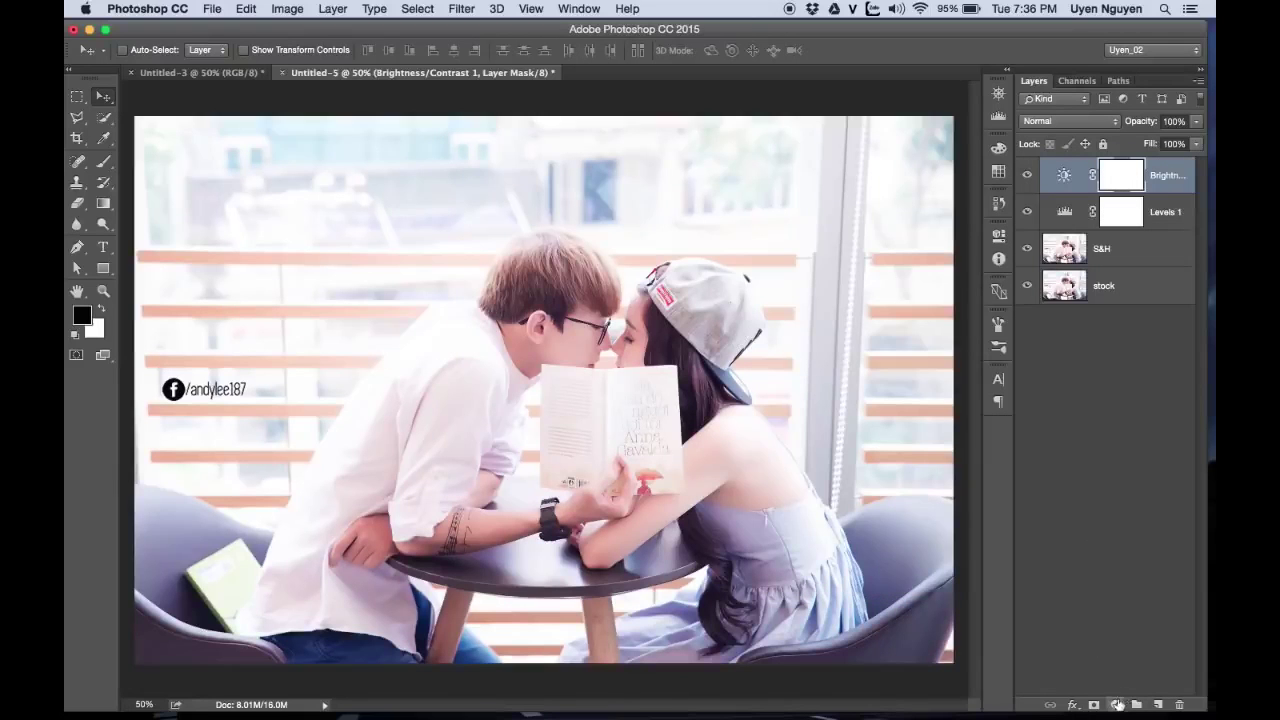
Add a Hue/Saturation layer at Saturation -50, then hide it to compare
{"action": "left_click", "coordinate": [1117, 705]}
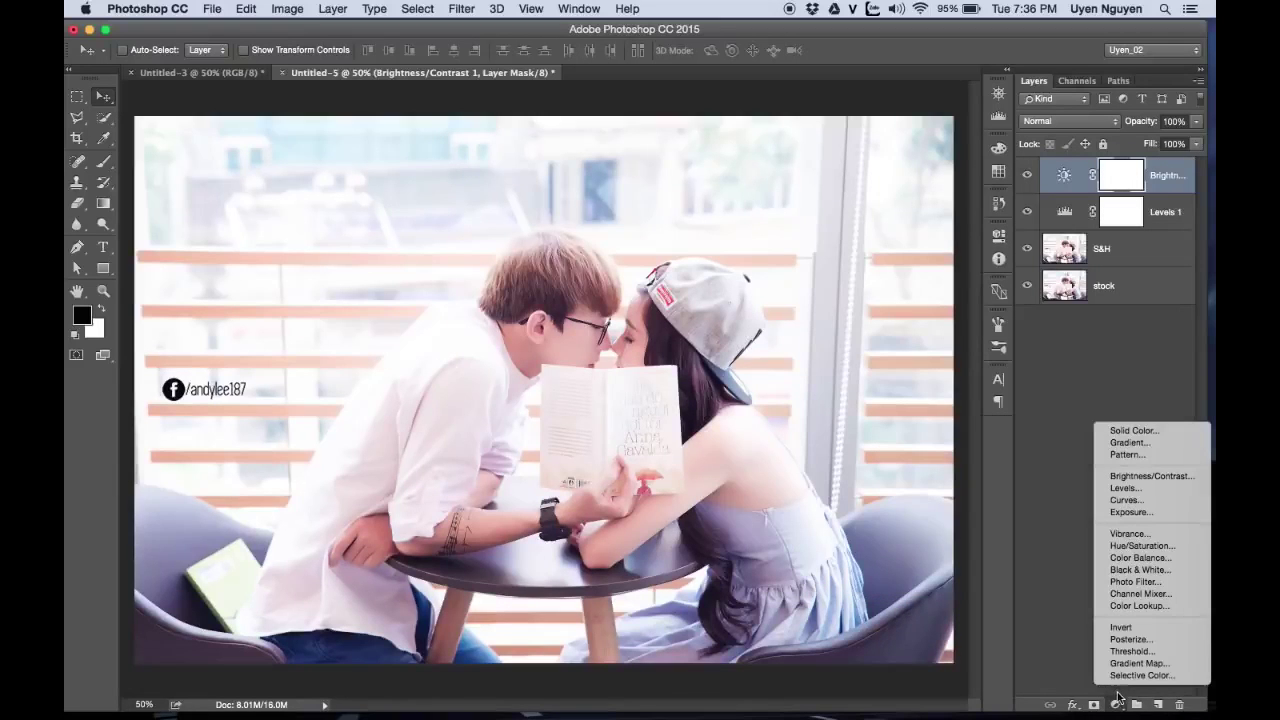
{"action": "left_click", "coordinate": [1144, 548]}
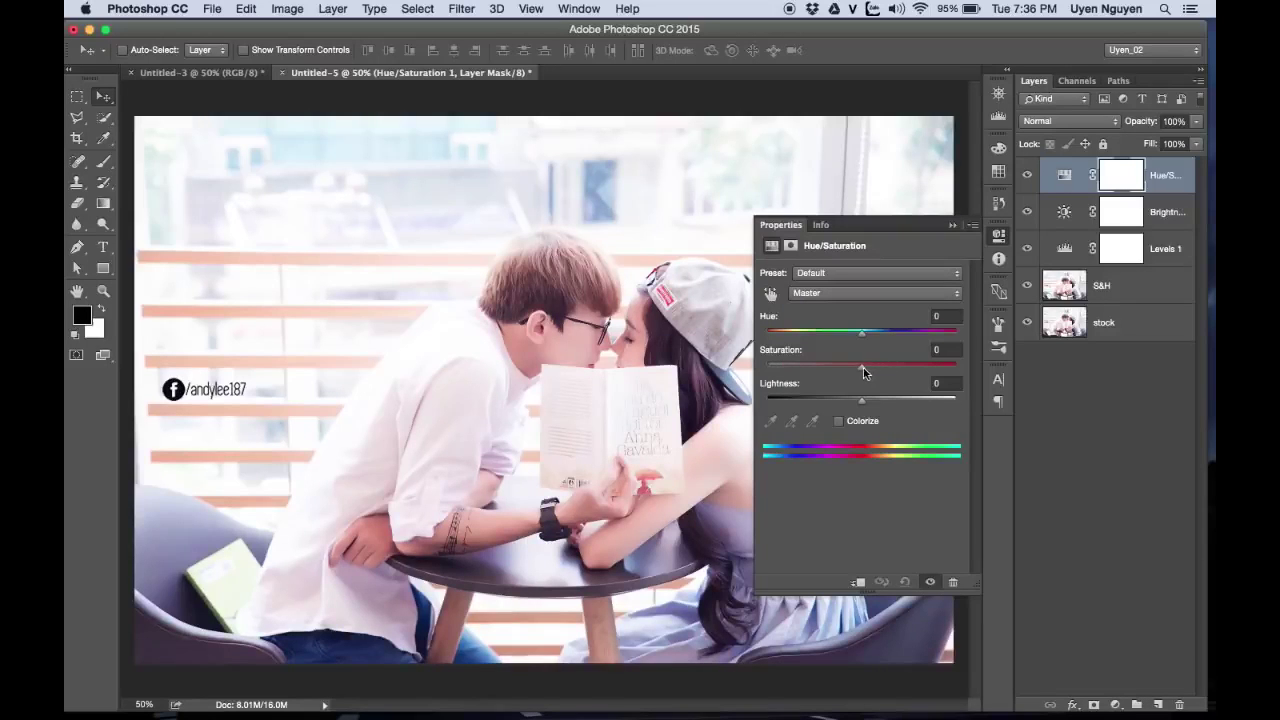
{"action": "mouse_move", "coordinate": [860, 376]}
{"action": "left_mouse_down"}
{"action": "mouse_move", "coordinate": [788, 371]}
{"action": "mouse_move", "coordinate": [809, 372]}
{"action": "left_mouse_up"}
{"action": "left_click_drag", "start_coordinate": [803, 371], "coordinate": [765, 377]}
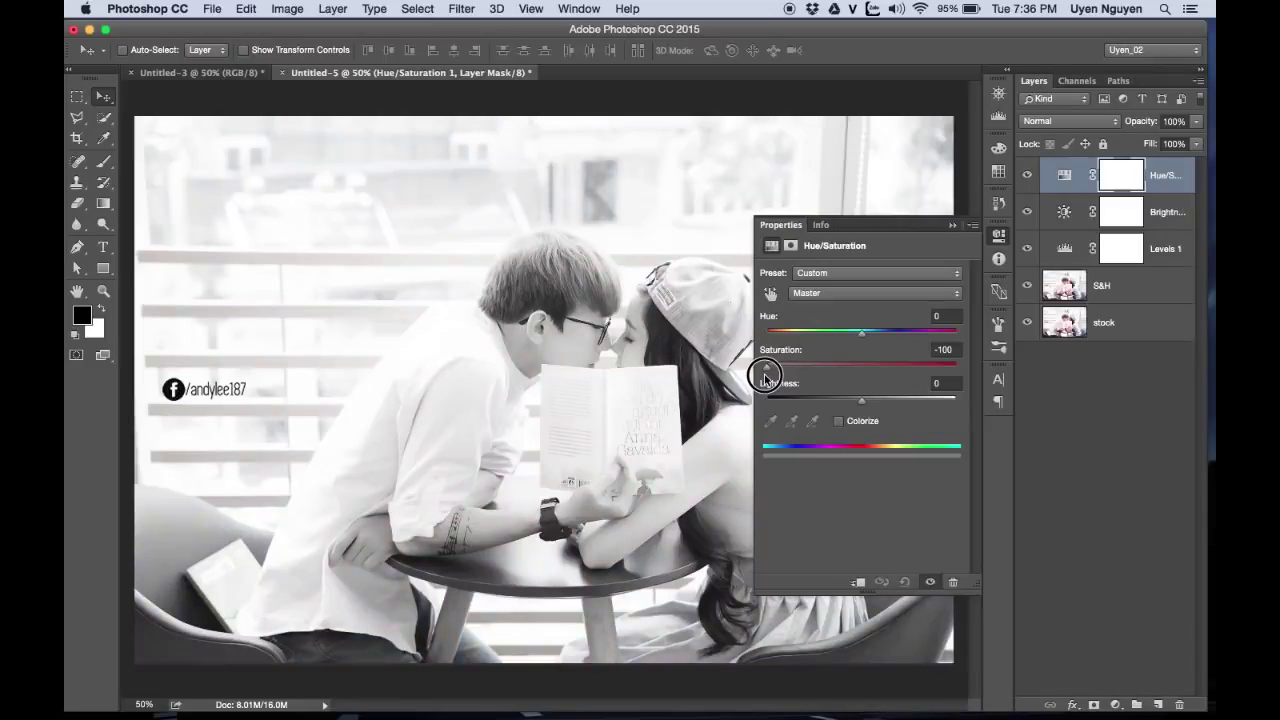
{"action": "left_click_drag", "start_coordinate": [766, 377], "coordinate": [810, 372]}
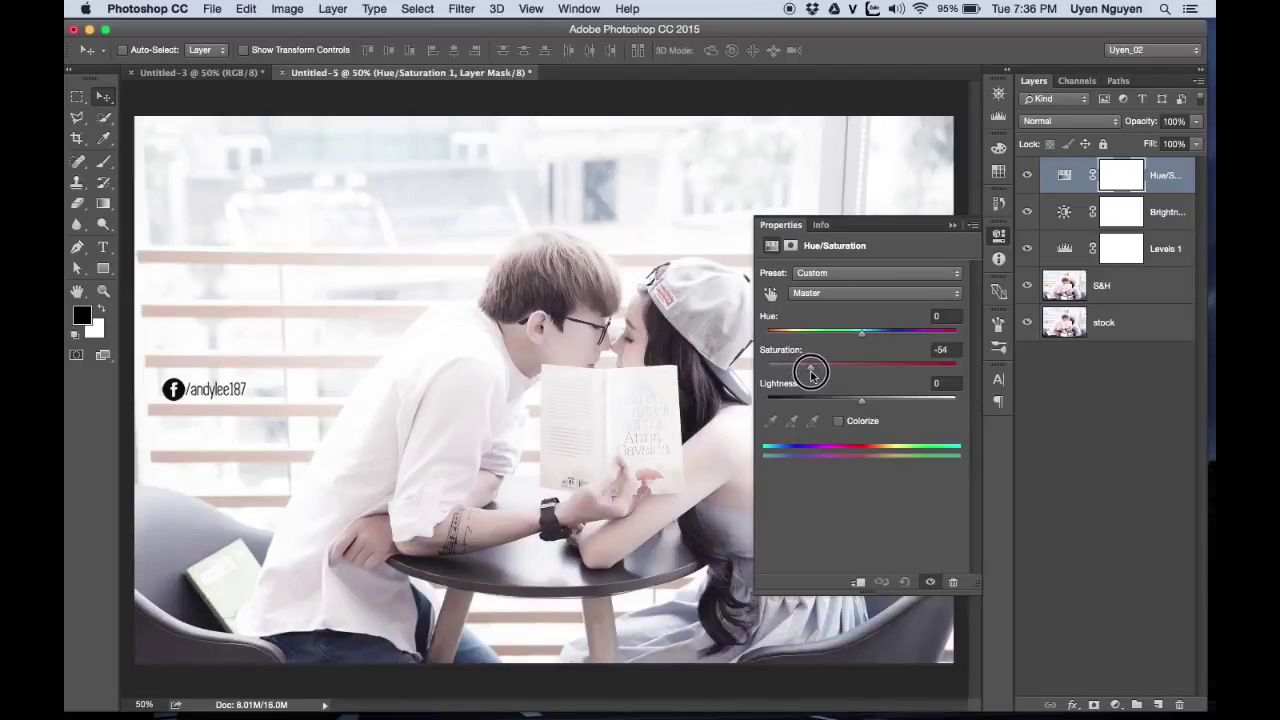
{"action": "left_click_drag", "start_coordinate": [810, 372], "coordinate": [814, 370]}
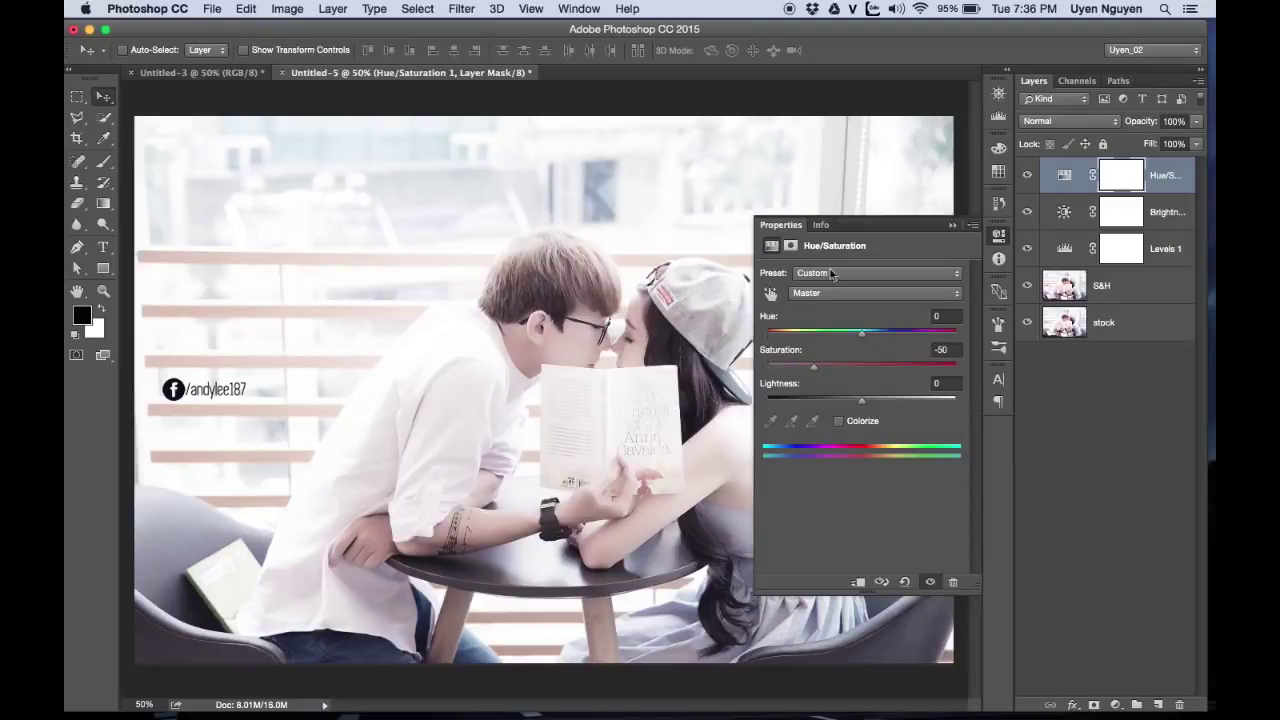
{"action": "left_click", "coordinate": [953, 224]}
{"action": "left_click", "coordinate": [1027, 175]}
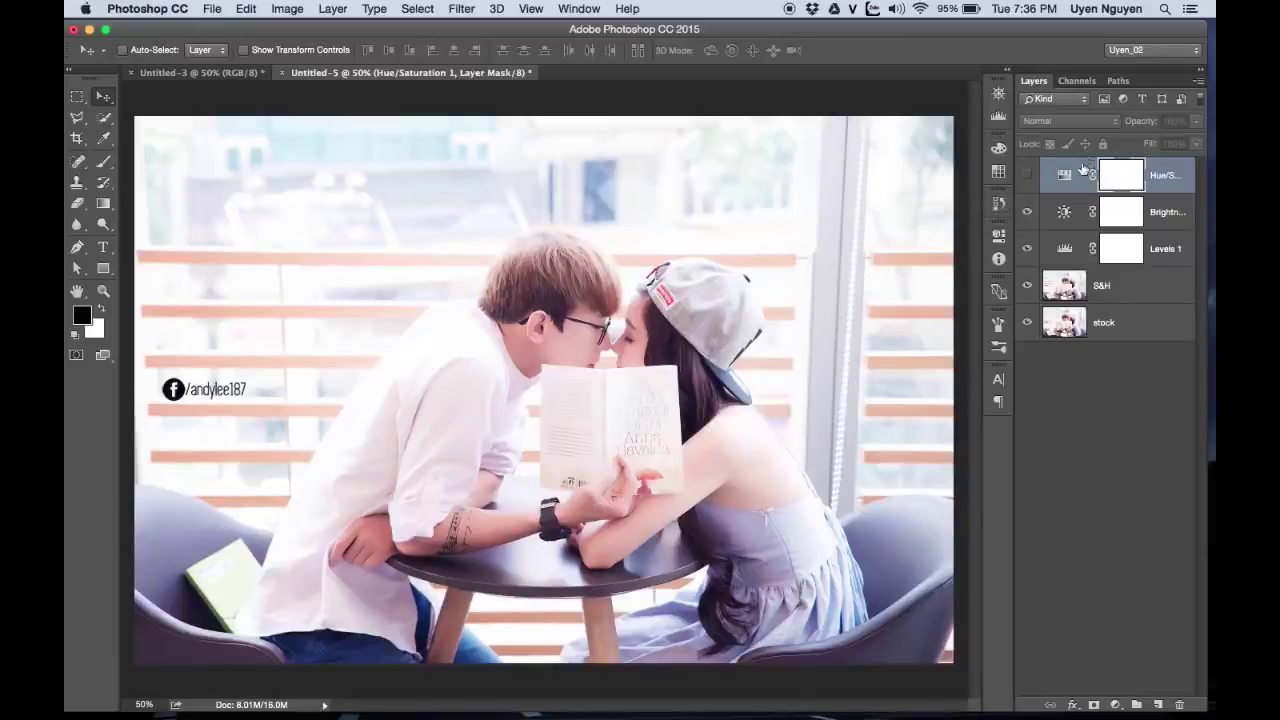
Re-show Hue/Saturation and add a Gradient Map with the purple-to-orange preset
{"action": "left_click", "coordinate": [1027, 175]}
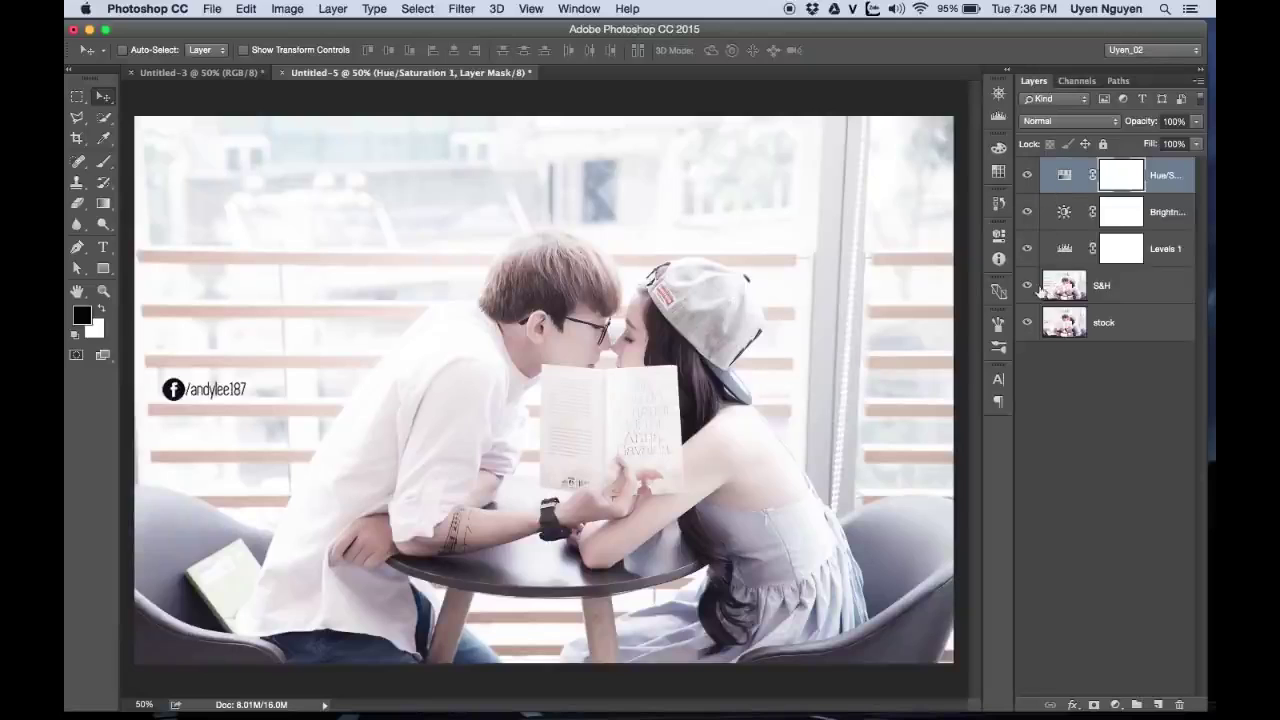
{"action": "left_click", "coordinate": [1117, 704]}
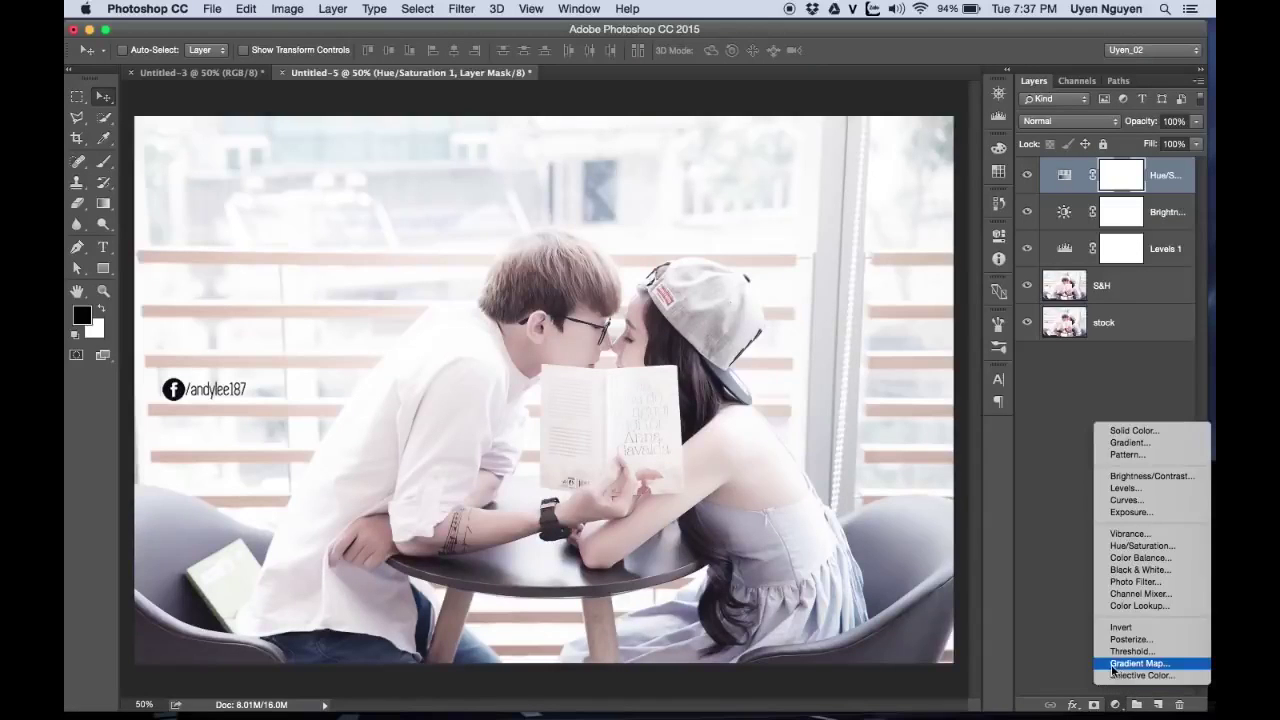
{"action": "left_click", "coordinate": [1135, 664]}
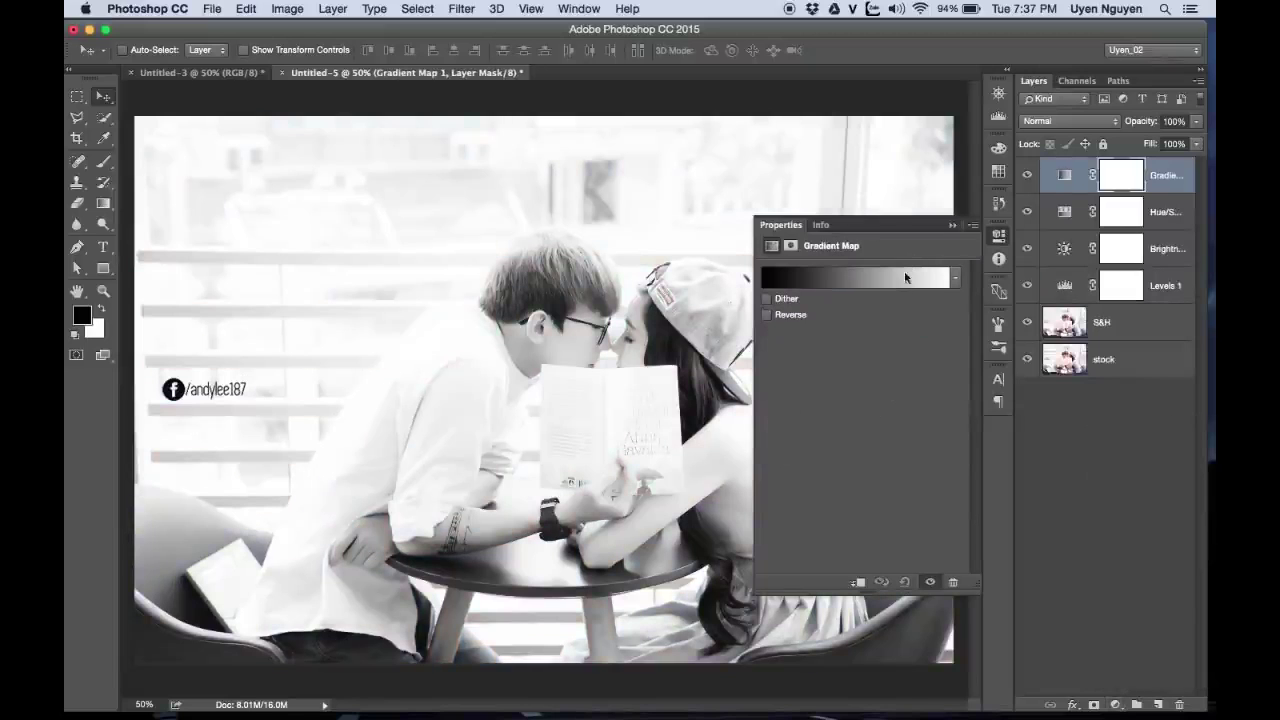
{"action": "left_click", "coordinate": [954, 280]}
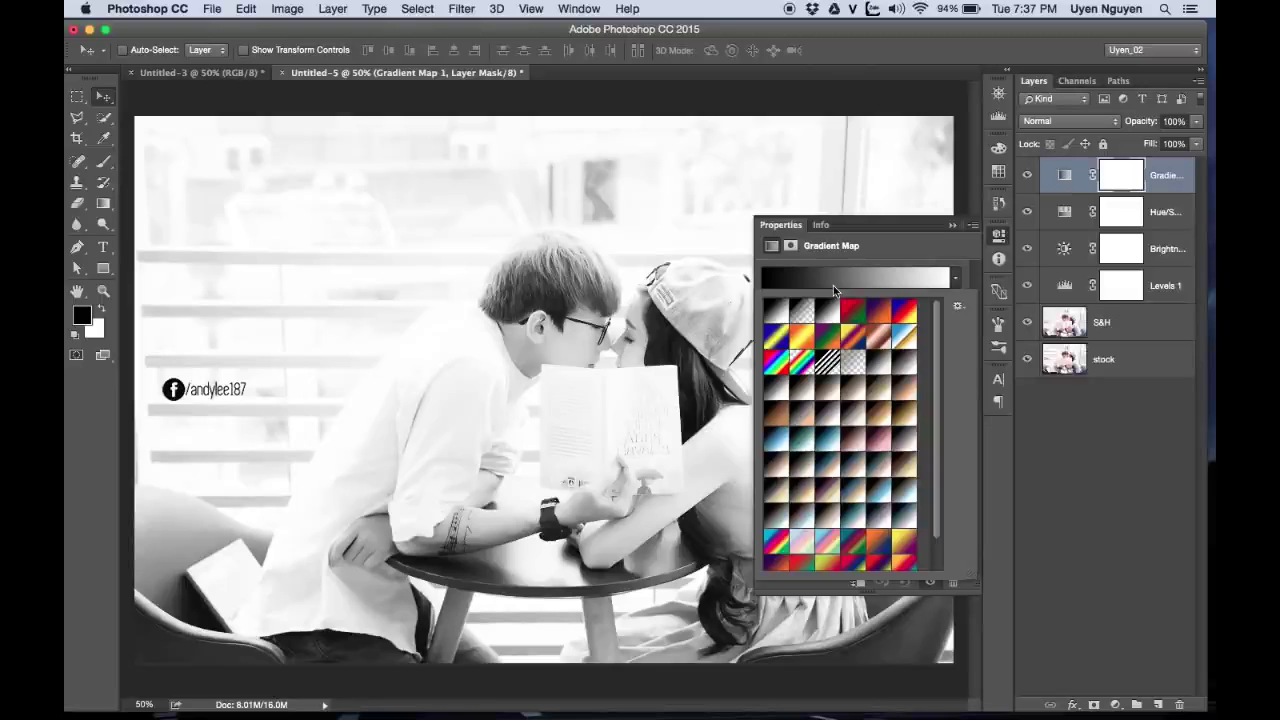
{"action": "left_click", "coordinate": [878, 316]}
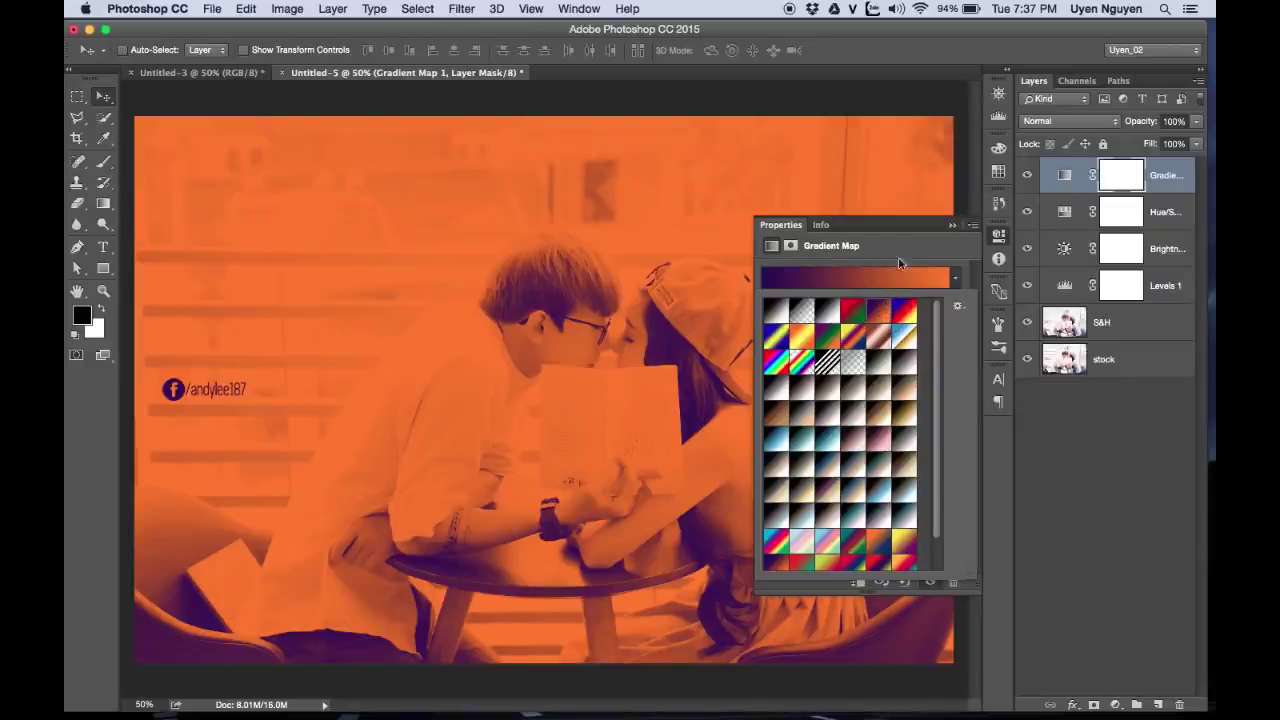
{"action": "left_click", "coordinate": [918, 243]}
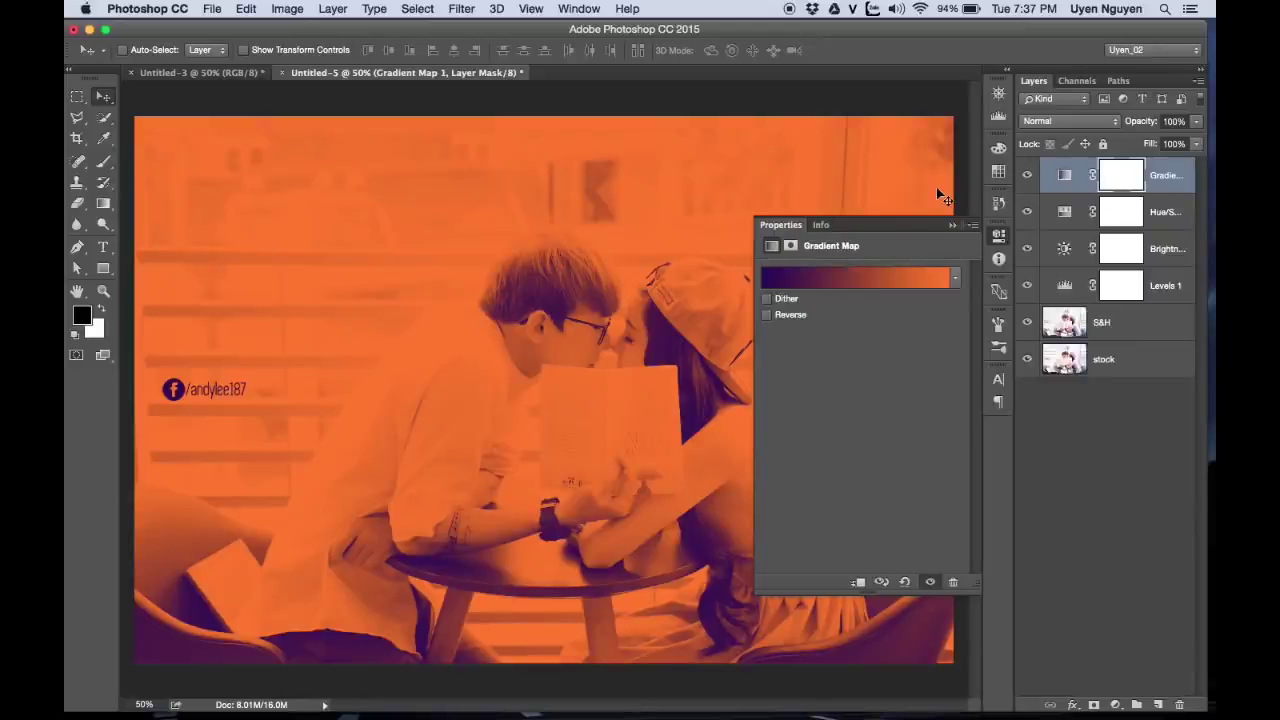
{"action": "left_click", "coordinate": [953, 225]}
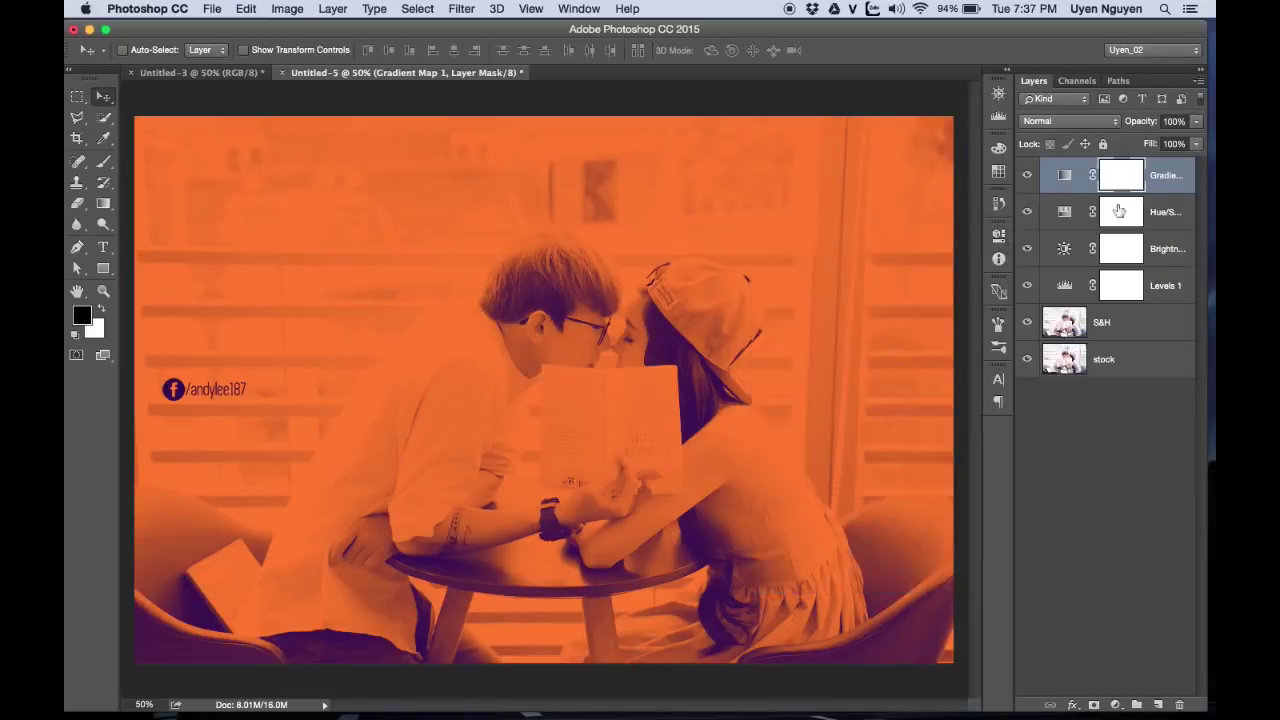
Blend the Gradient Map layer in Soft Light at 60% opacity
{"action": "left_click", "coordinate": [1061, 121]}
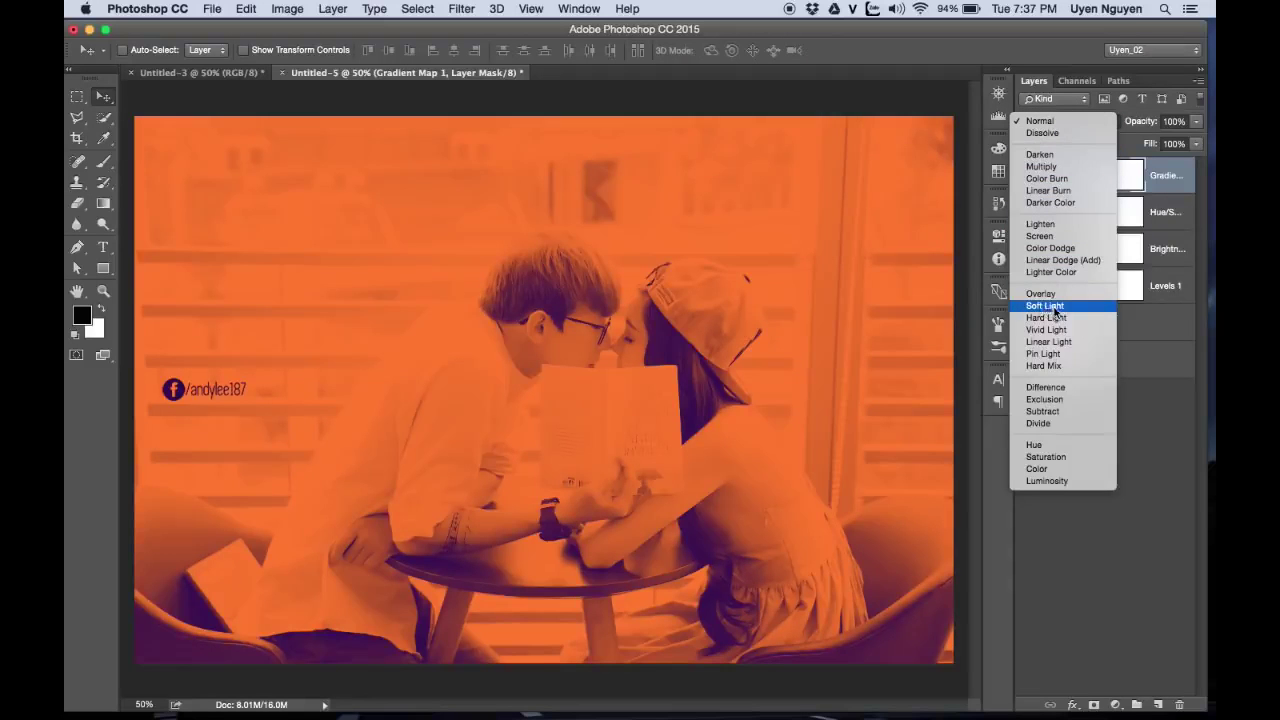
{"action": "left_click", "coordinate": [1045, 306]}
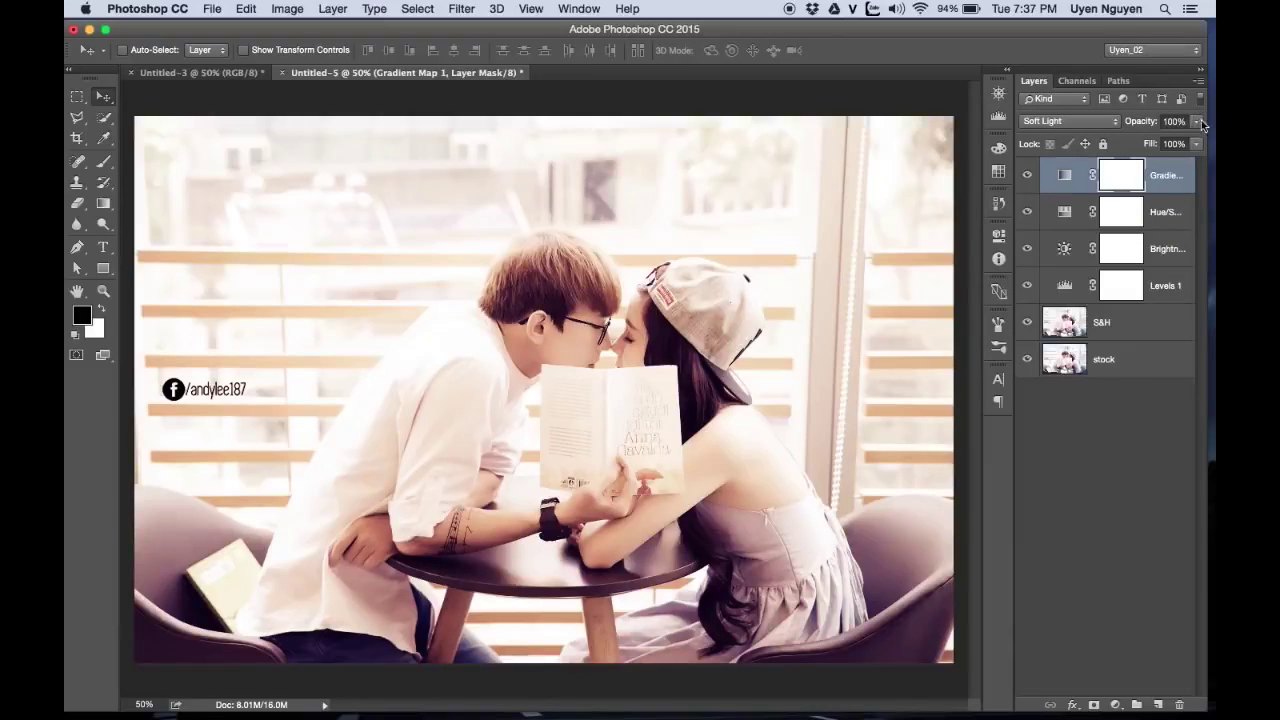
{"action": "left_click", "coordinate": [1200, 122]}
{"action": "left_click_drag", "start_coordinate": [1200, 141], "coordinate": [1168, 140]}
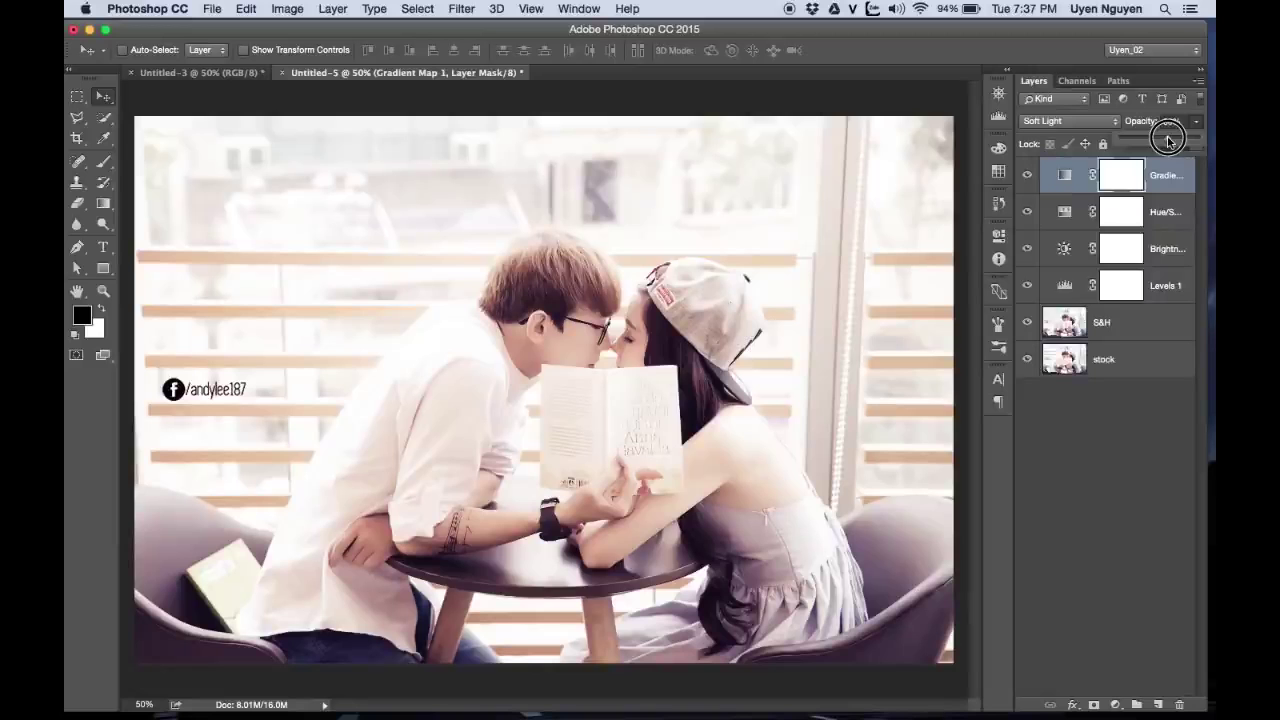
{"action": "left_click", "coordinate": [1100, 467]}
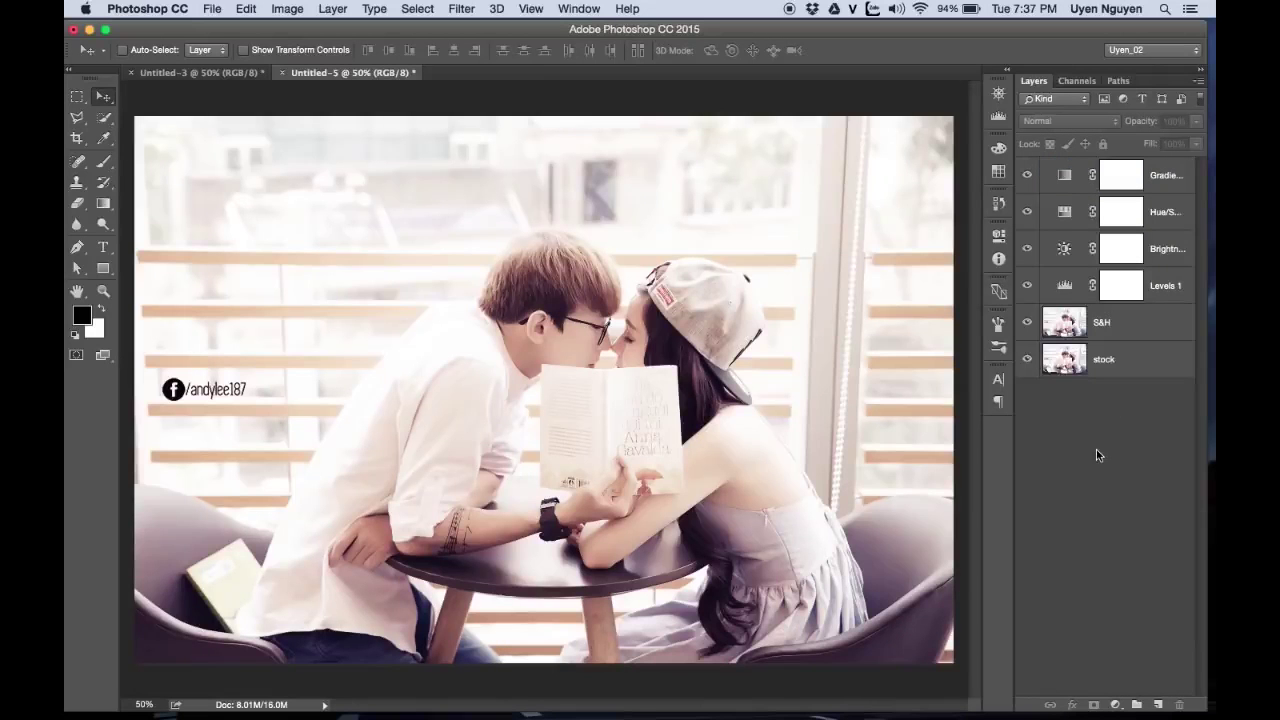
{"action": "key", "text": "ctrl+minus"}
{"action": "key", "text": "ctrl+plus"}
Group the four adjustment layers and name the group 'color'
{"action": "left_click", "coordinate": [1164, 288]}
{"action": "left_click", "coordinate": [1165, 177], "text": "shift"}
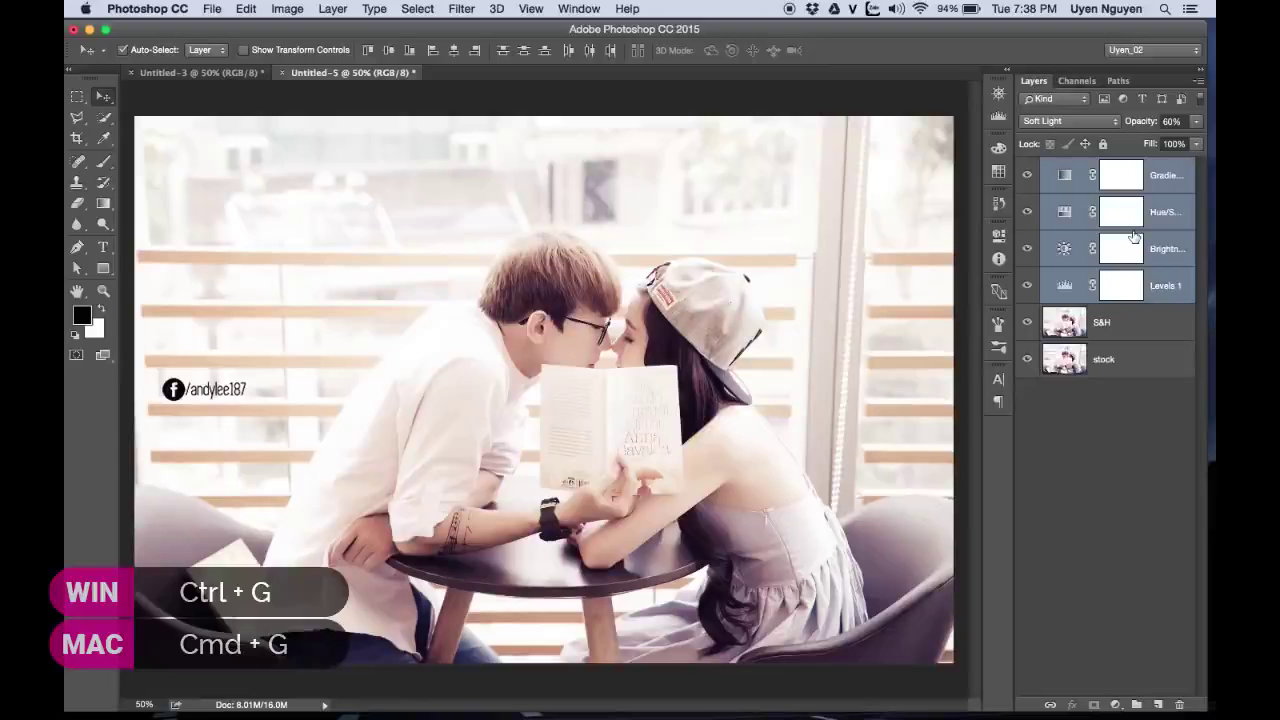
{"action": "key", "text": "ctrl+g"}
{"action": "double_click", "coordinate": [1095, 166]}
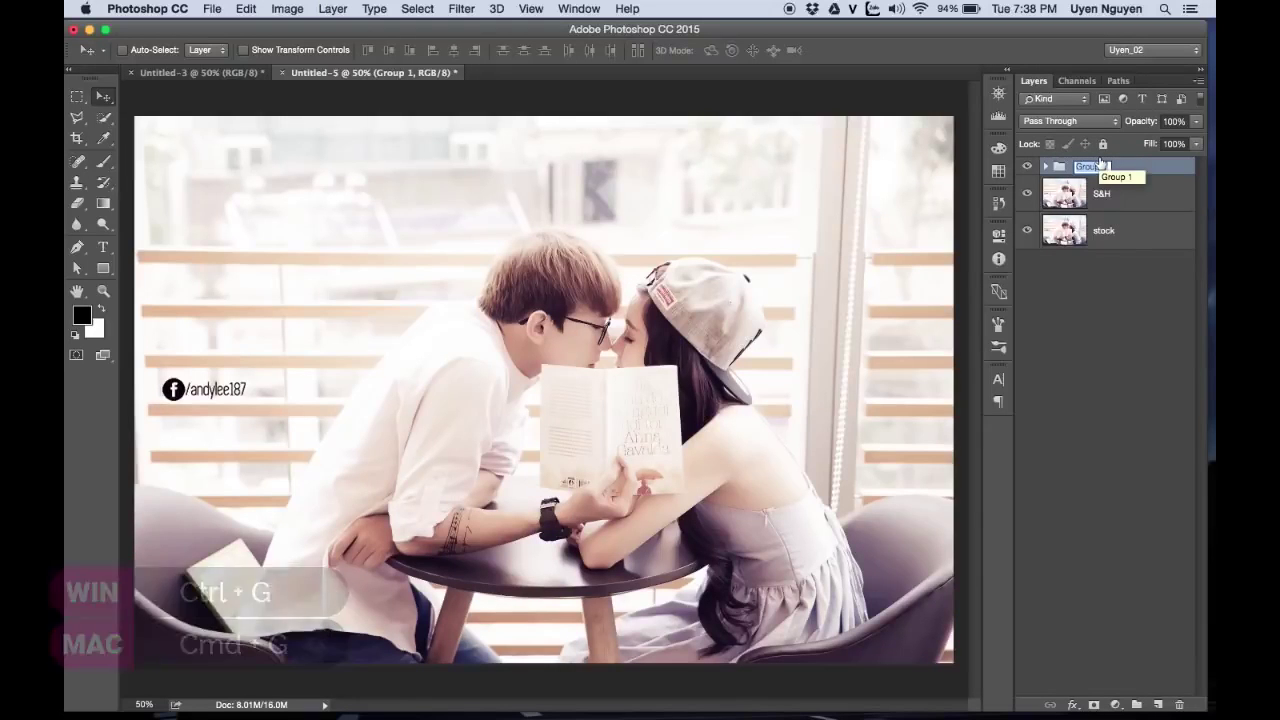
{"action": "type", "text": "color"}
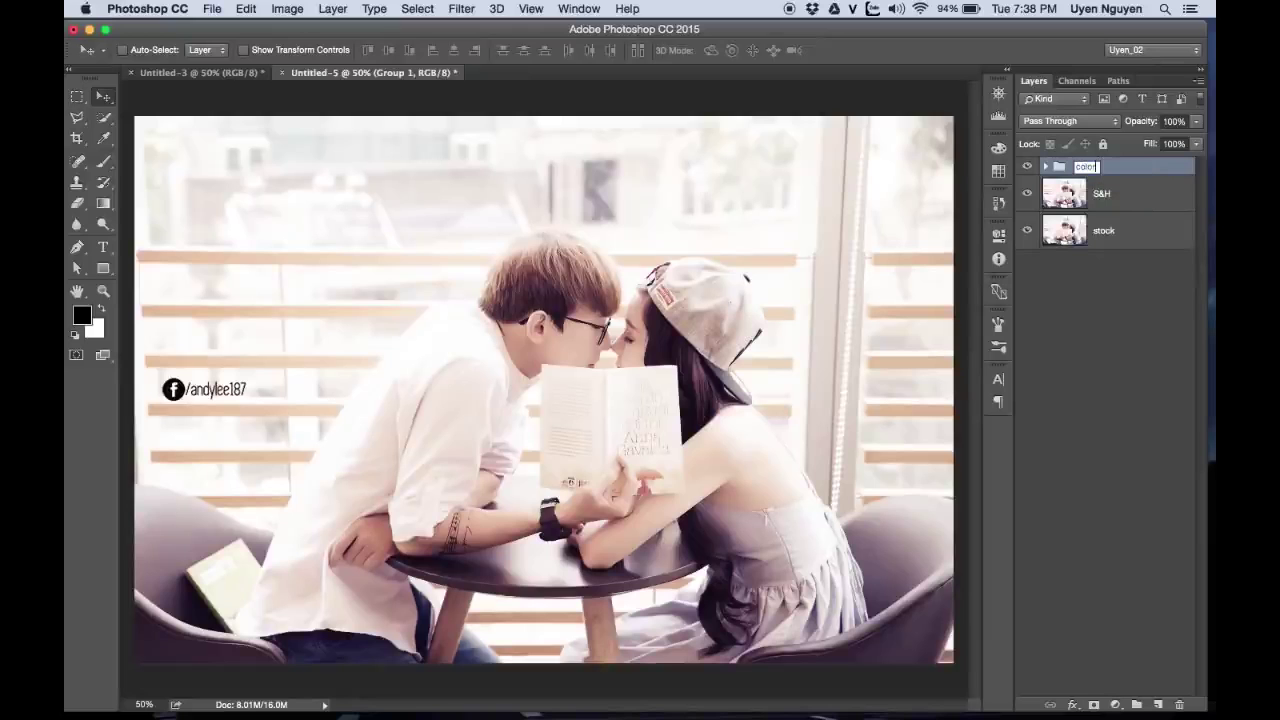
{"action": "key", "text": "Return"}
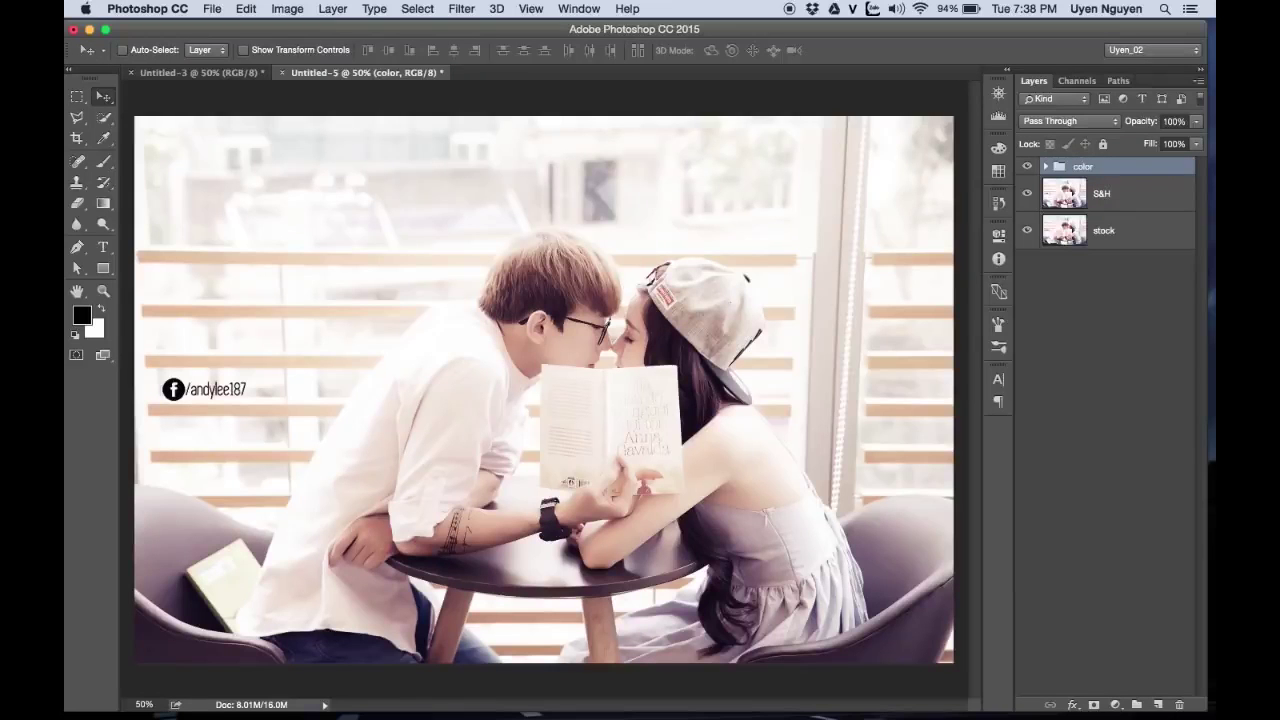
Duplicate the color group into Untitled-3 and toggle it on the reading-girl photo
{"action": "left_click", "coordinate": [205, 72]}
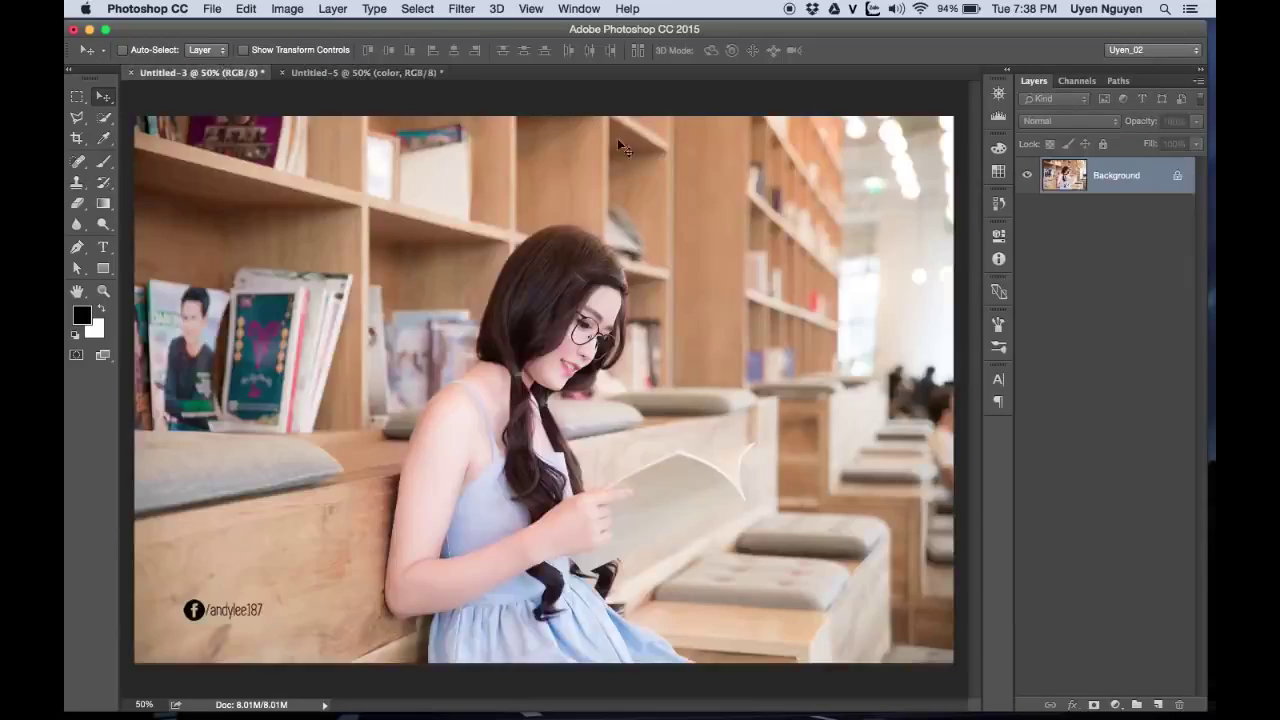
{"action": "left_click", "coordinate": [368, 72]}
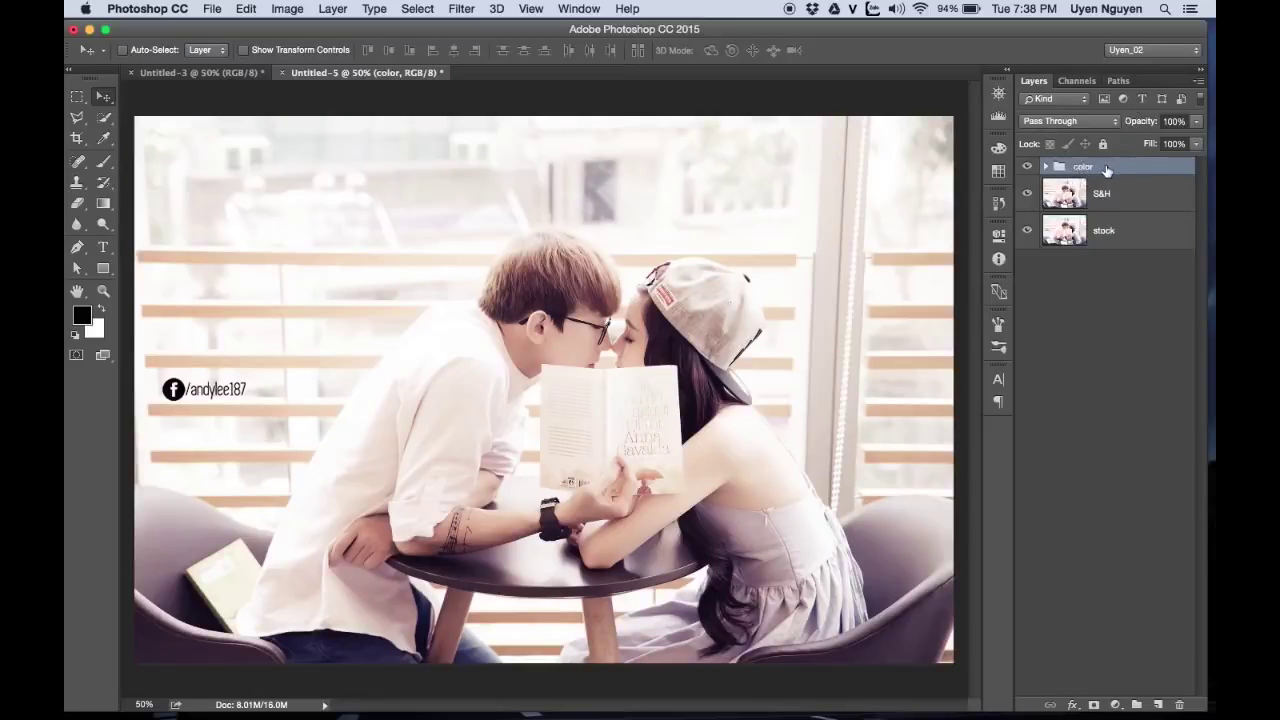
{"action": "right_click", "coordinate": [1106, 170]}
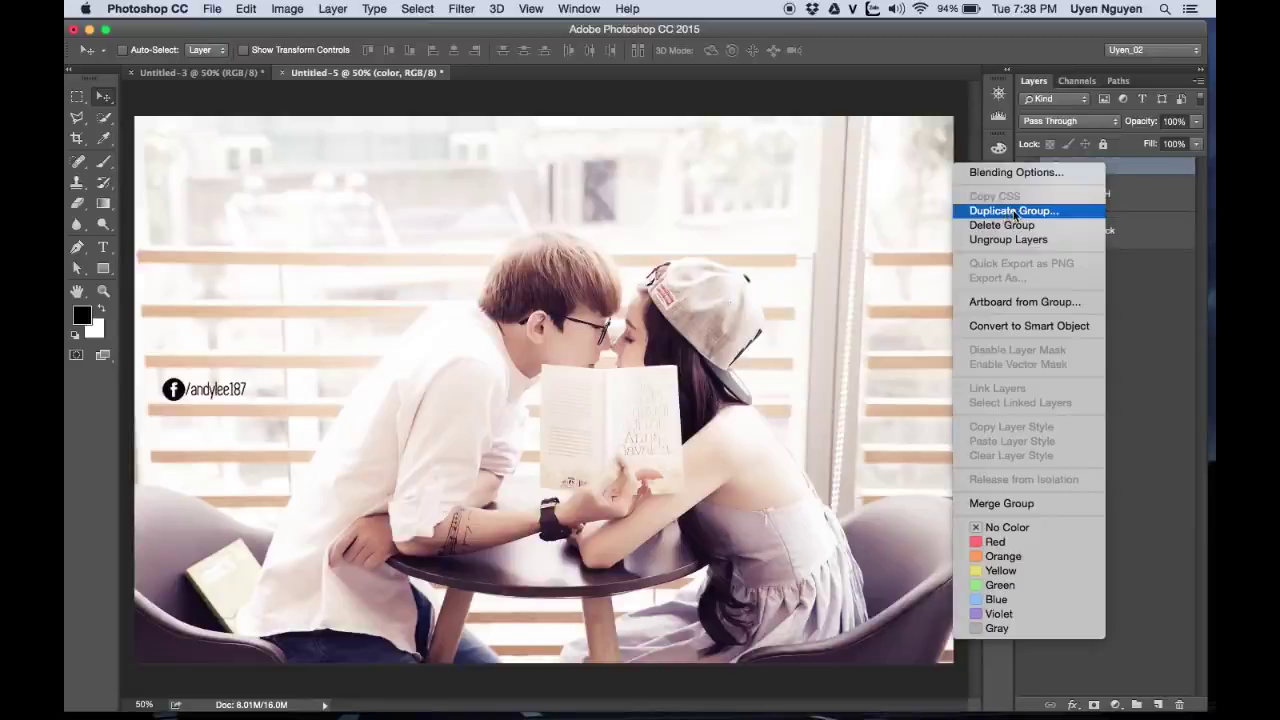
{"action": "left_click", "coordinate": [1015, 212]}
{"action": "left_click", "coordinate": [362, 267]}
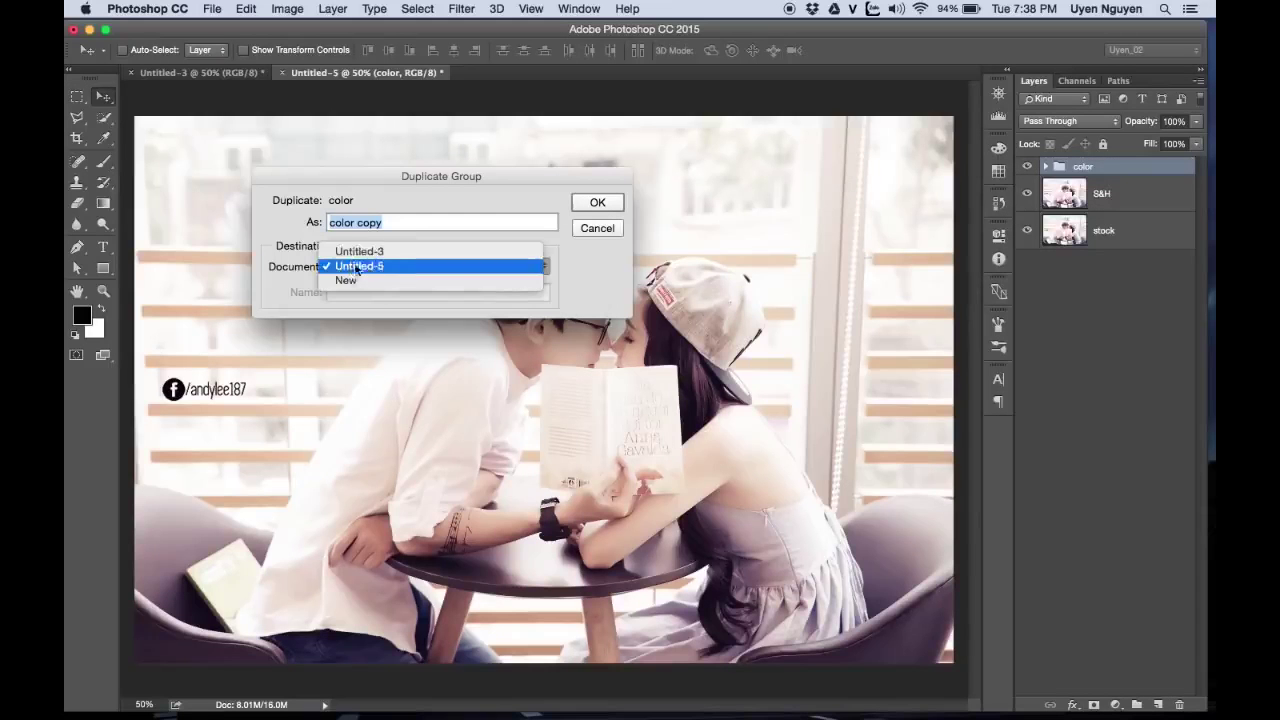
{"action": "left_click", "coordinate": [358, 251]}
{"action": "left_click", "coordinate": [597, 202]}
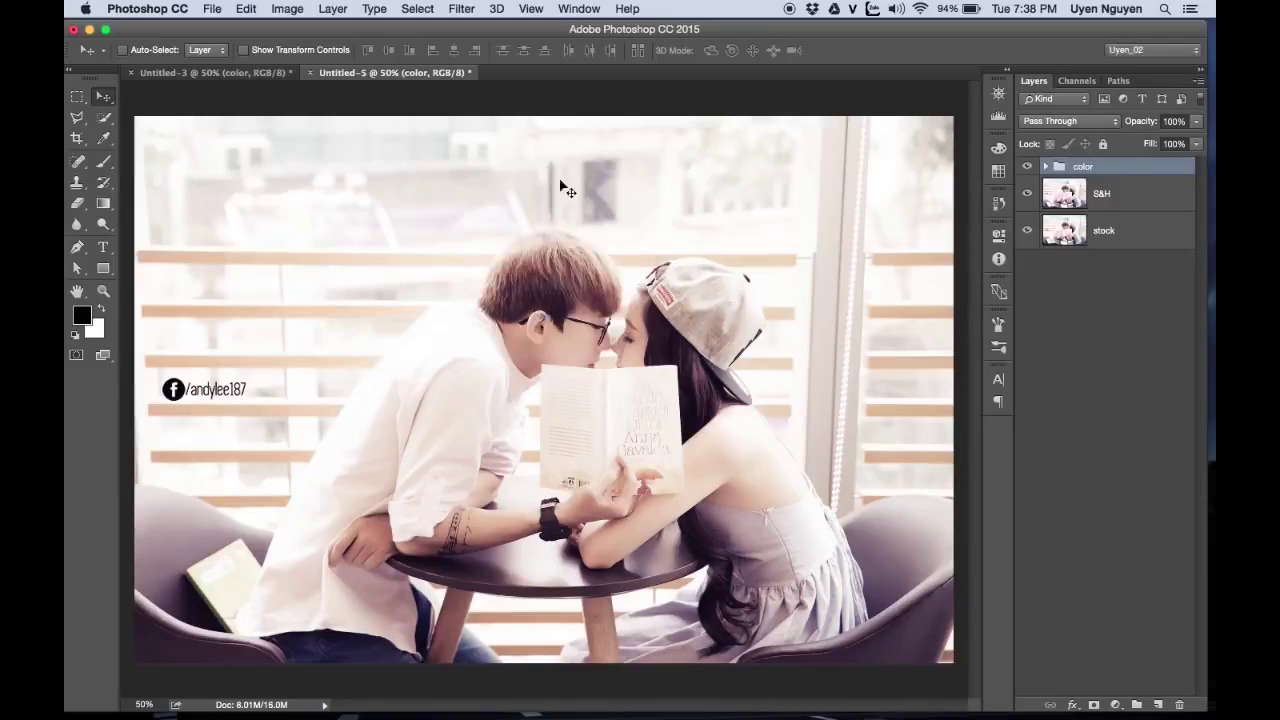
{"action": "left_click", "coordinate": [240, 72]}
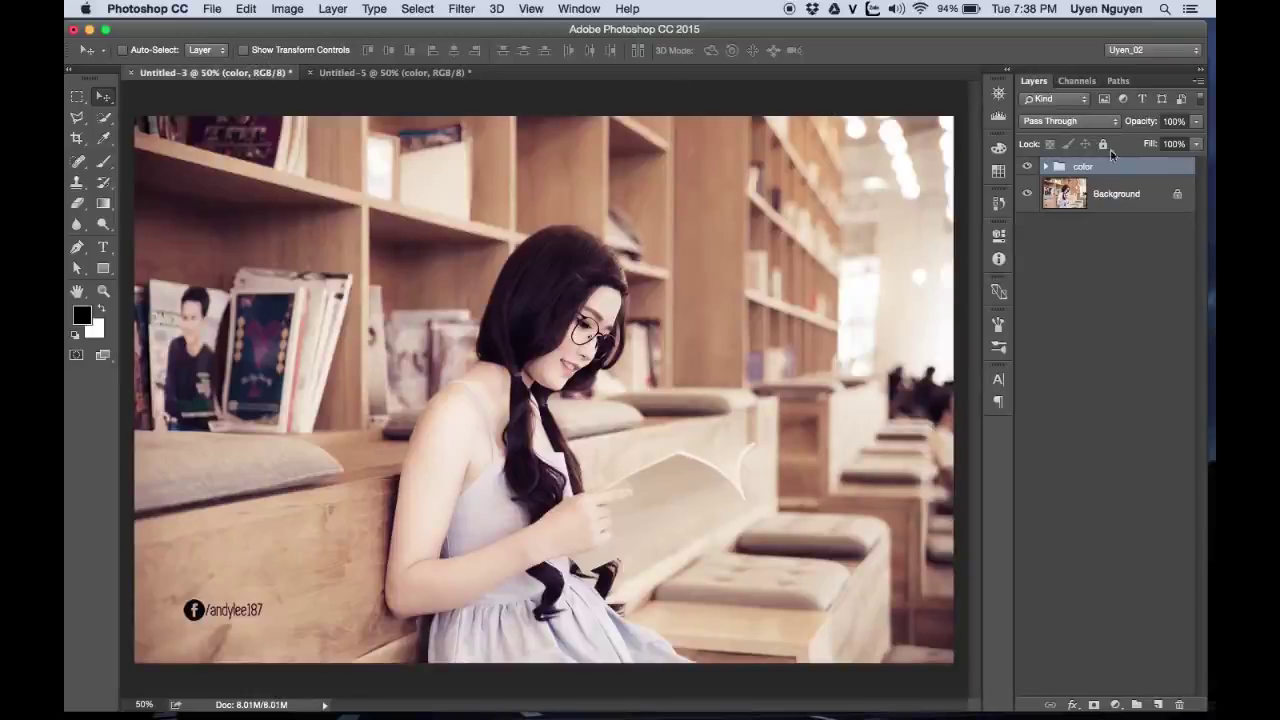
{"action": "left_click", "coordinate": [1027, 166]}
{"action": "left_click", "coordinate": [1027, 166]}
{"action": "left_click", "coordinate": [1027, 166]}
{"action": "left_click", "coordinate": [1027, 166]}
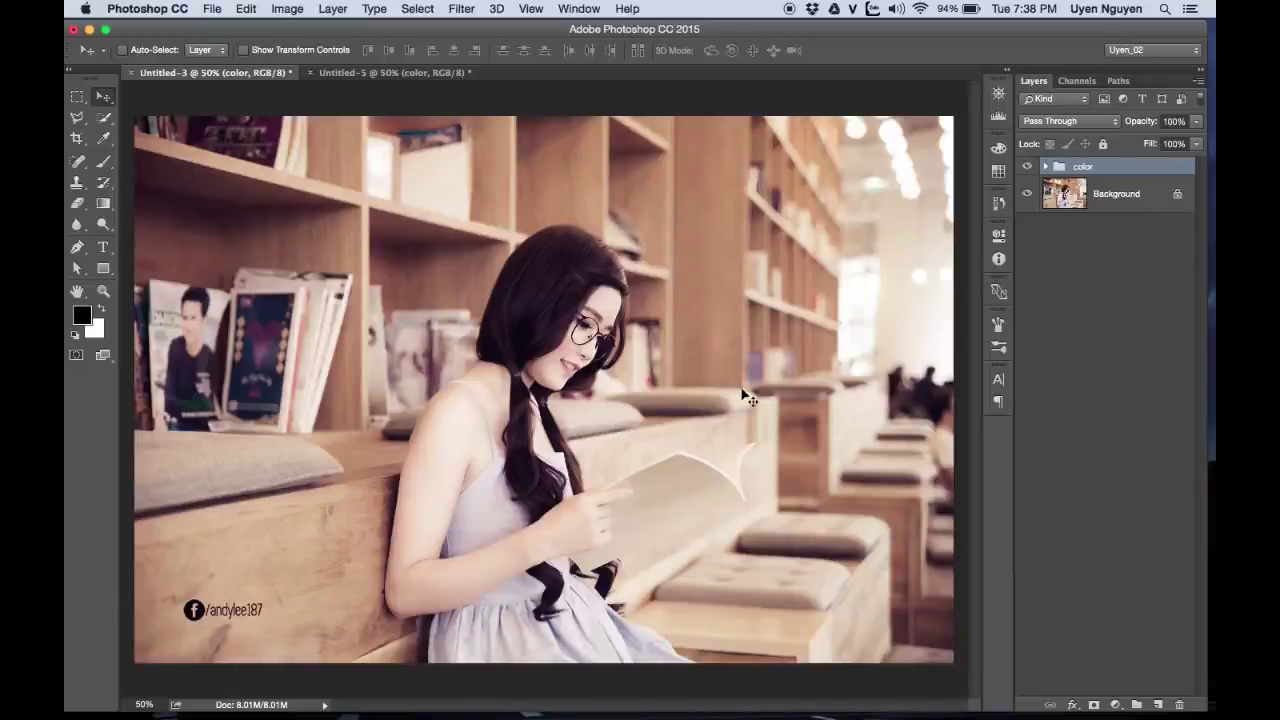
Duplicate the reading-girl photo's Background layer and open Shadows/Highlights
{"action": "left_click", "coordinate": [1100, 196]}
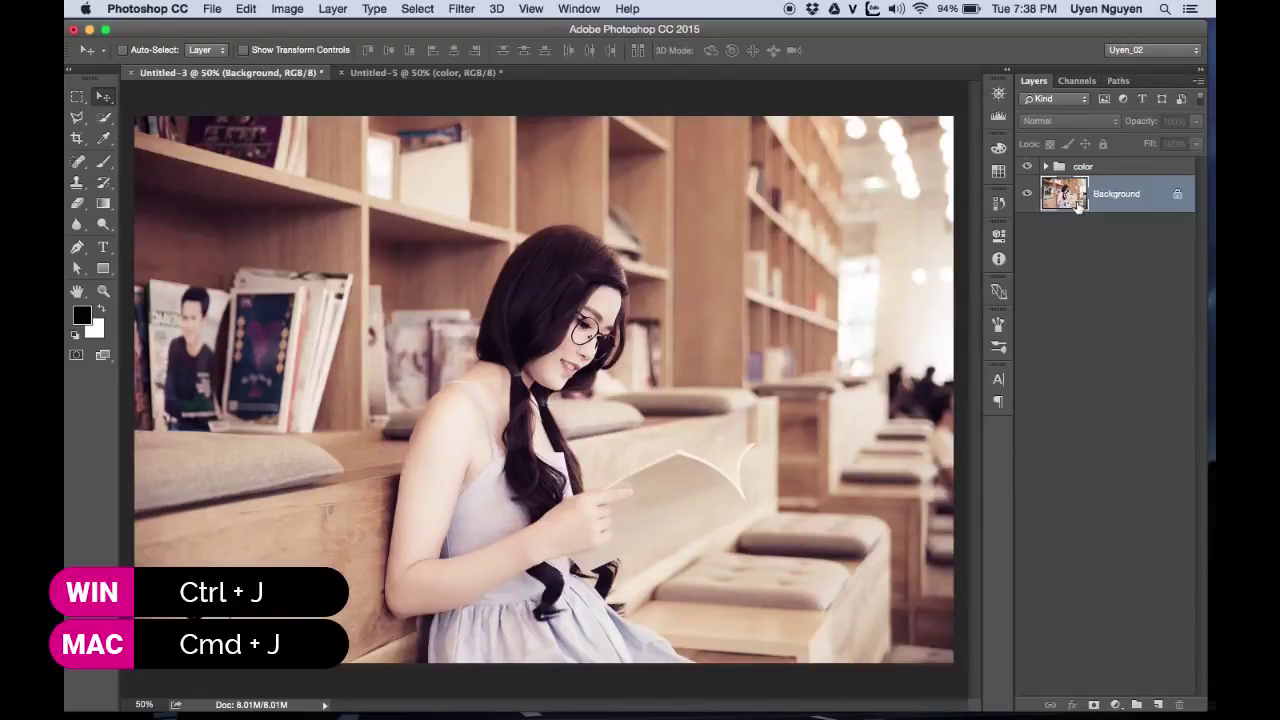
{"action": "key", "text": "ctrl+j"}
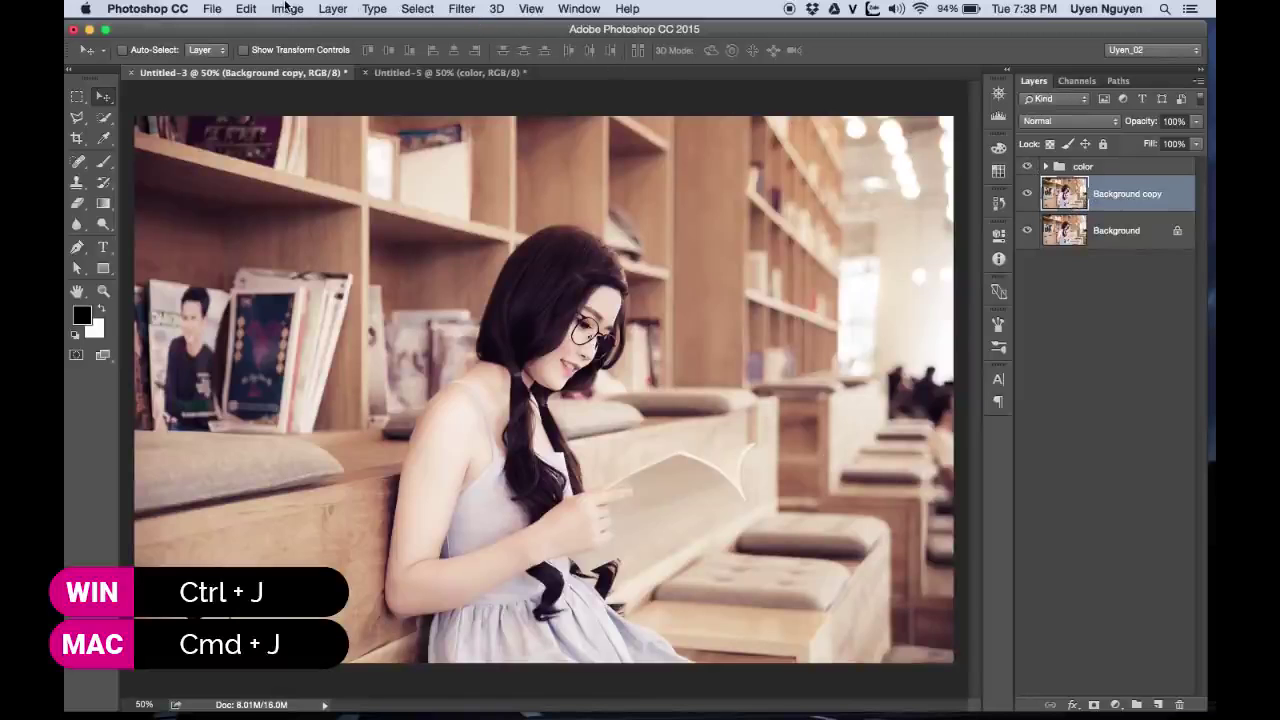
{"action": "left_click", "coordinate": [287, 8]}
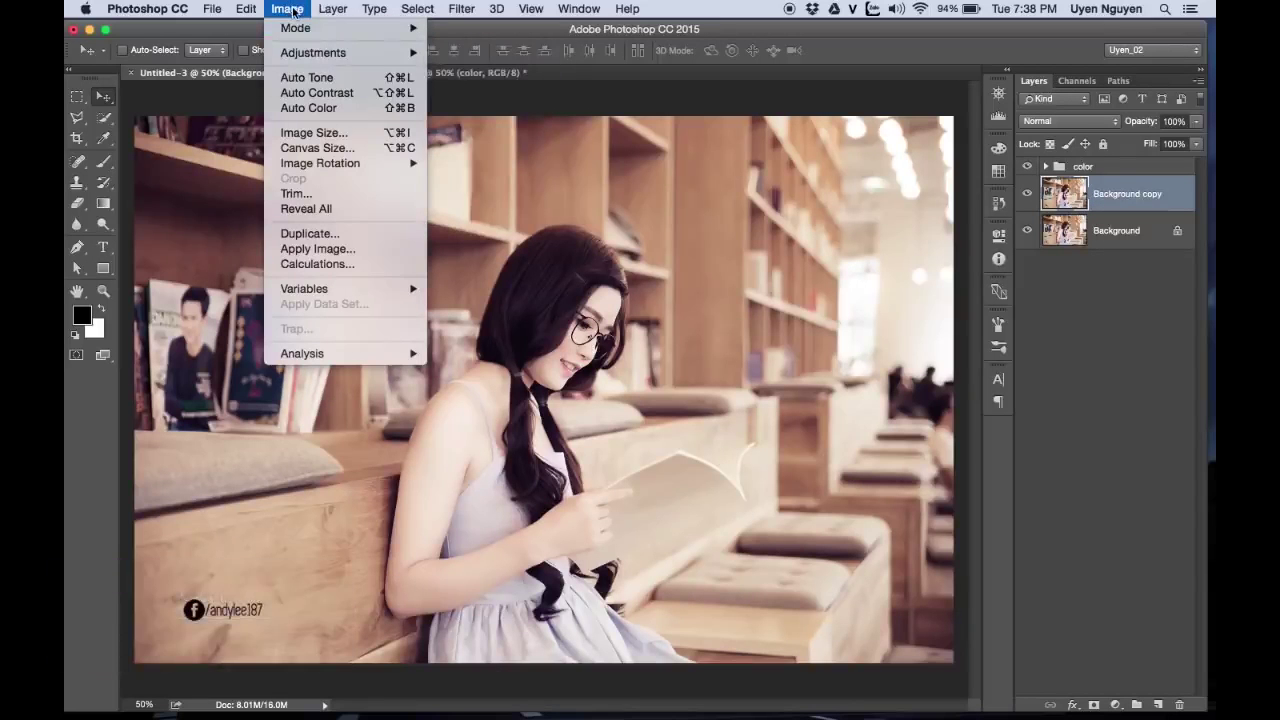
{"action": "mouse_move", "coordinate": [313, 52]}
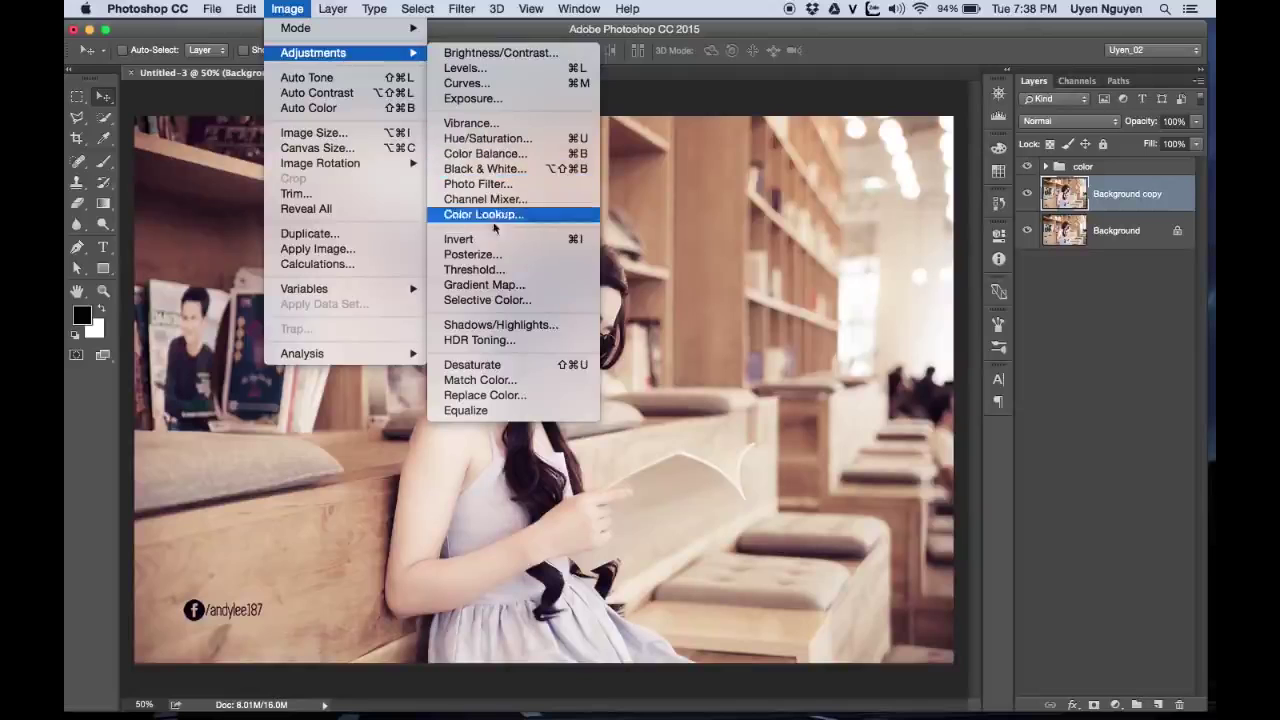
{"action": "left_click", "coordinate": [505, 325]}
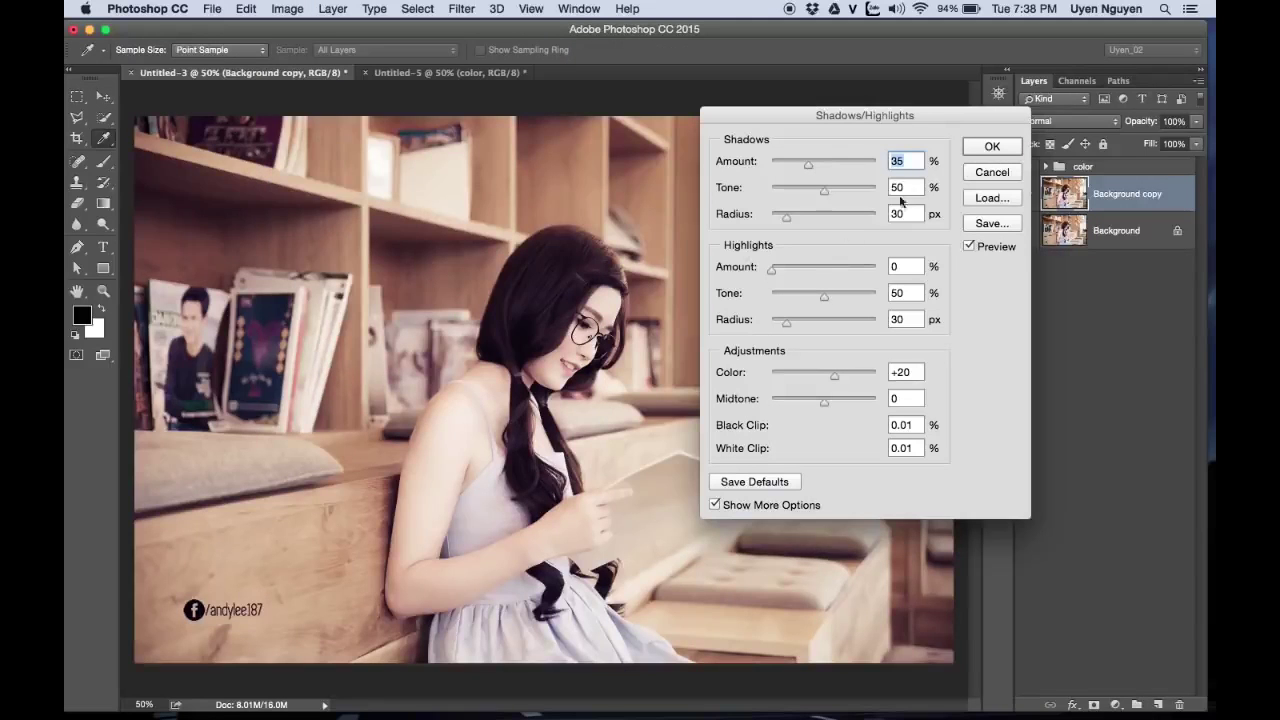
Apply Shadows/Highlights with Tone 35 and Radius 100 px, then hide the copy to compare
{"action": "double_click", "coordinate": [892, 187]}
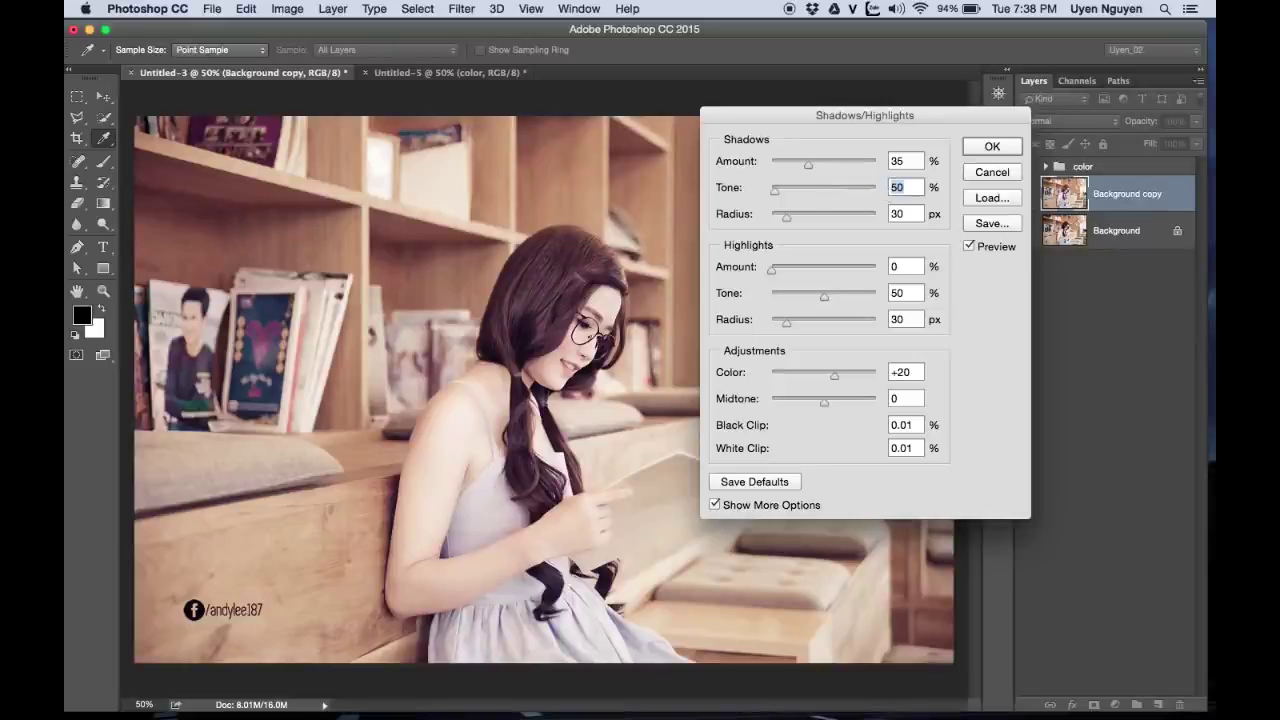
{"action": "type", "text": "35"}
{"action": "key", "text": "Tab"}
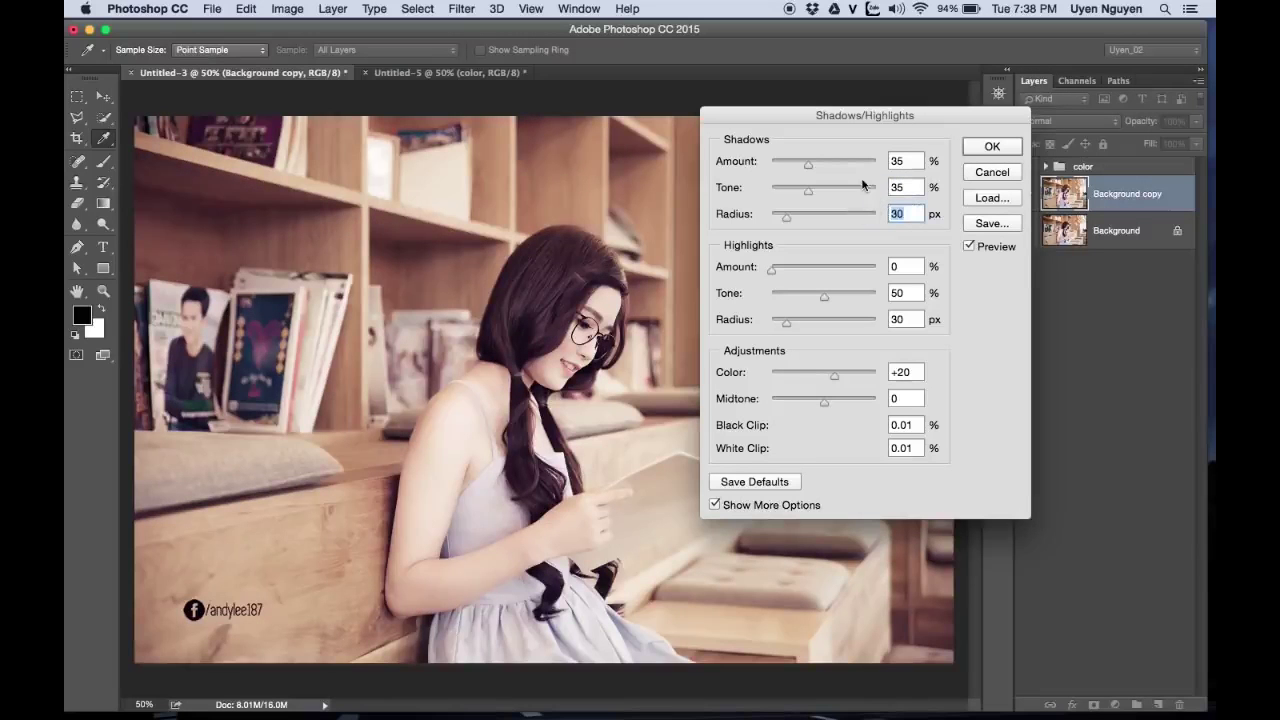
{"action": "type", "text": "100"}
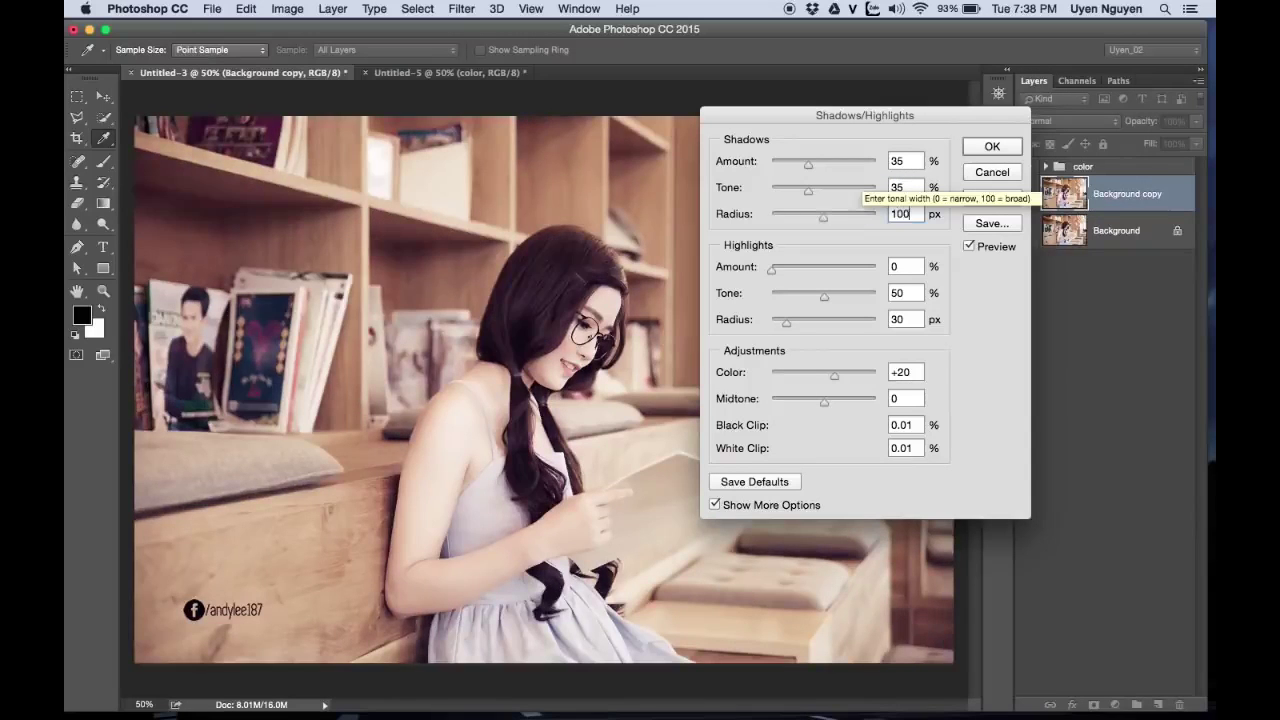
{"action": "left_click", "coordinate": [995, 146]}
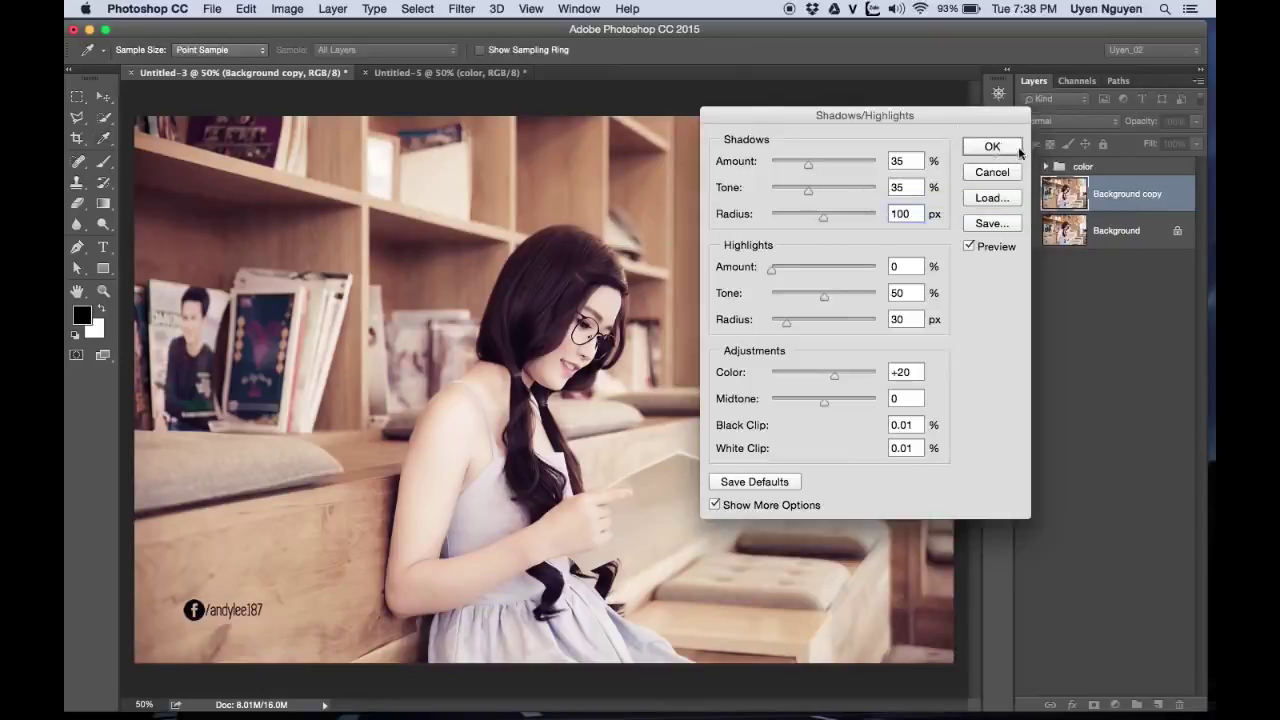
{"action": "key", "text": "v"}
{"action": "left_click", "coordinate": [1027, 194]}
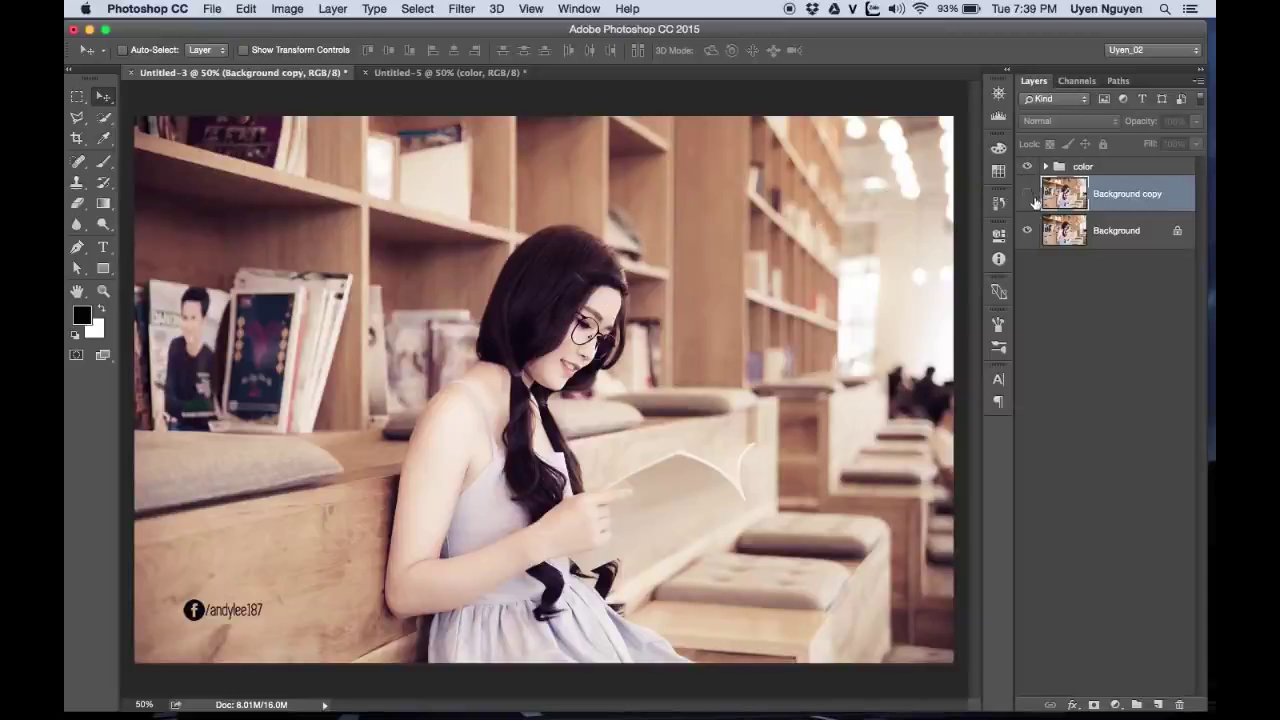
{"action": "left_click", "coordinate": [1029, 195]}
{"action": "left_click", "coordinate": [549, 301], "text": "ctrl"}
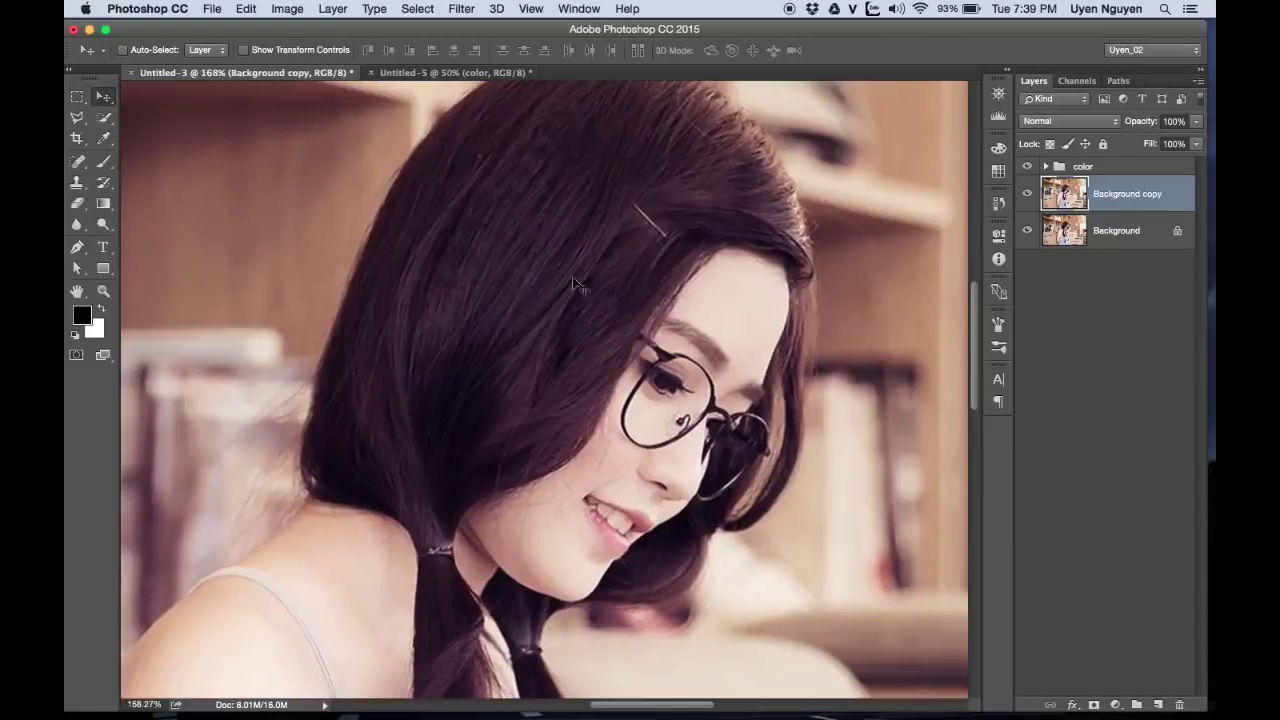
{"action": "scroll", "coordinate": [572, 276], "scroll_direction": "up", "scroll_amount": 1}
{"action": "left_click", "coordinate": [1027, 194]}
{"action": "left_click", "coordinate": [1028, 195]}
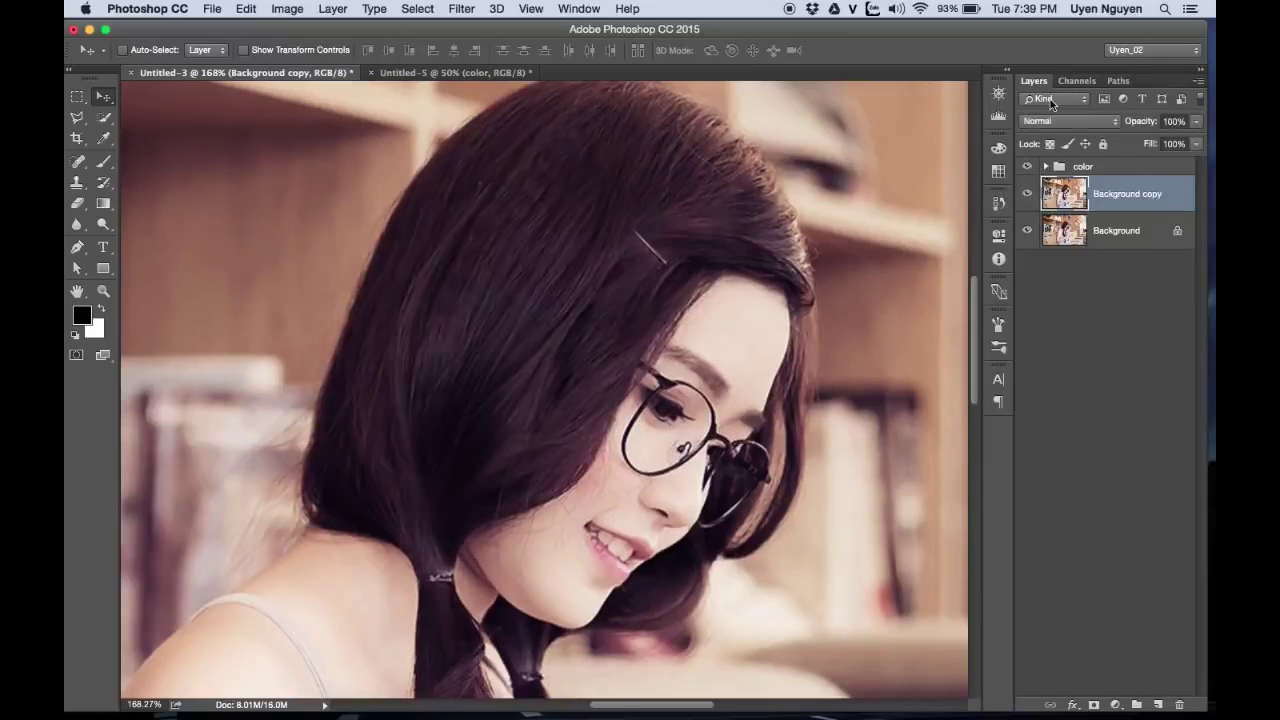